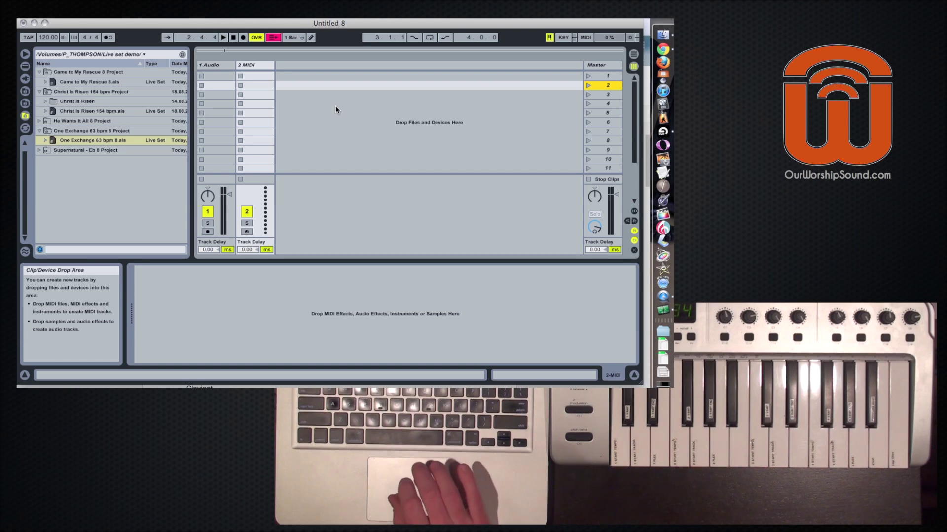
Check the MIDI port settings in Preferences, then map Scene 1 to keyboard note C4.
{"action": "left_click", "coordinate": [336, 106]}
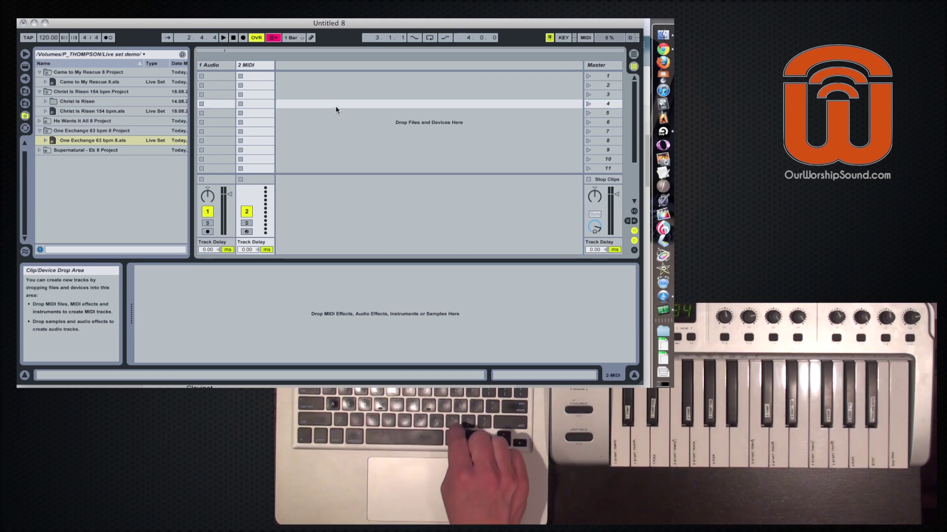
{"action": "key", "text": "super+comma"}
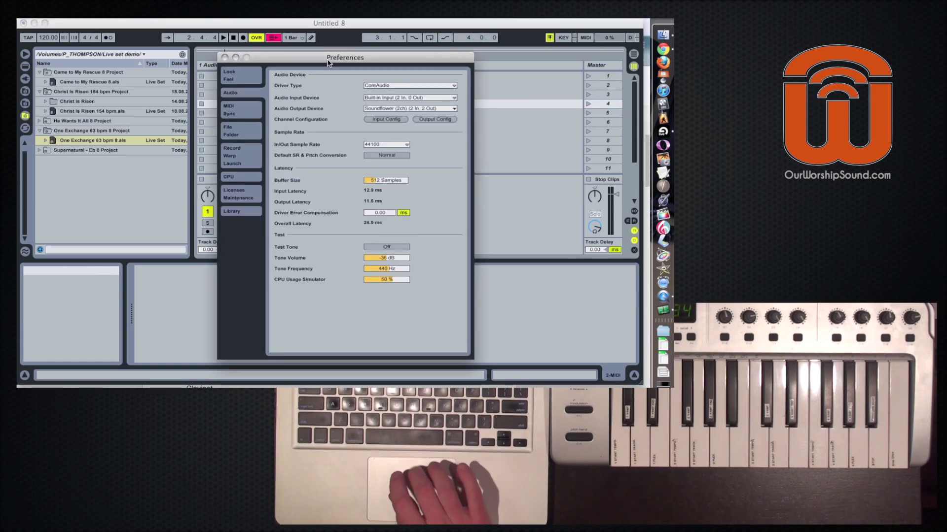
{"action": "left_click_drag", "start_coordinate": [327, 60], "coordinate": [322, 53]}
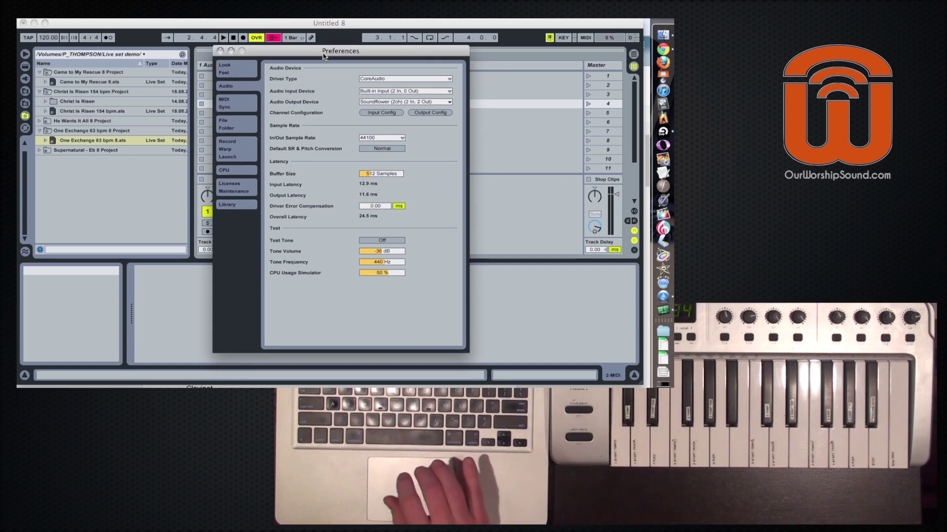
{"action": "left_click", "coordinate": [234, 107]}
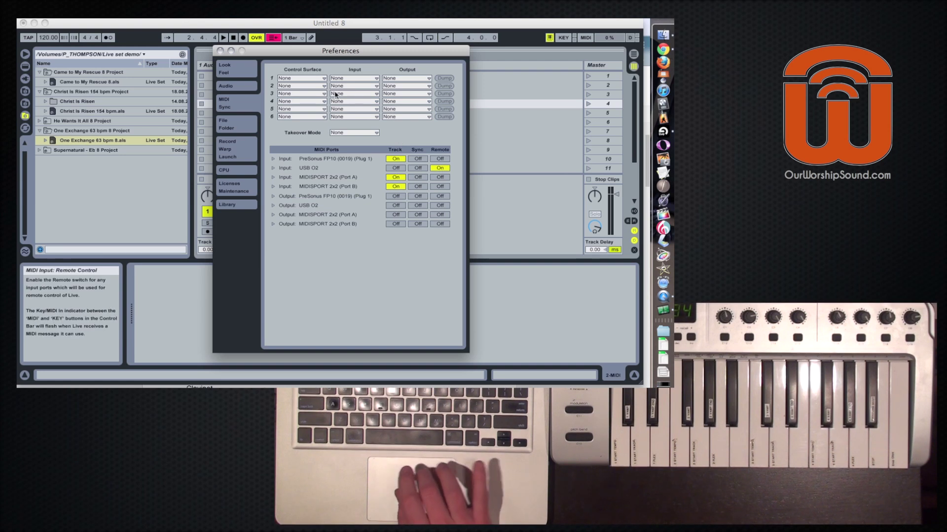
{"action": "left_click", "coordinate": [220, 51]}
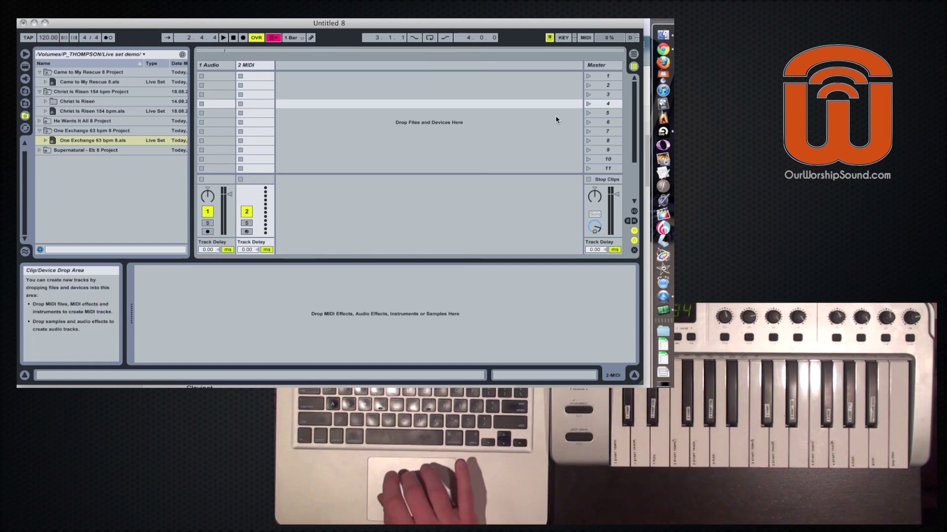
{"action": "left_click", "coordinate": [585, 38]}
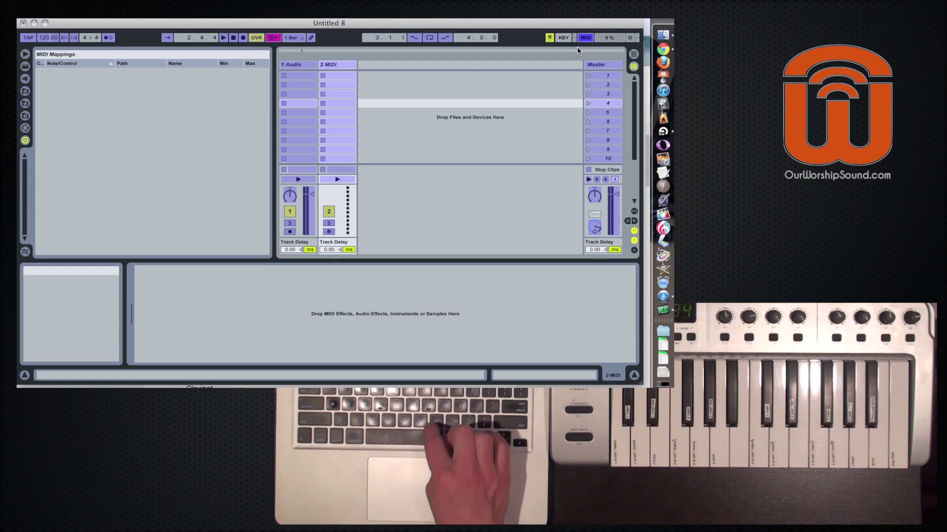
{"action": "left_click", "coordinate": [588, 76]}
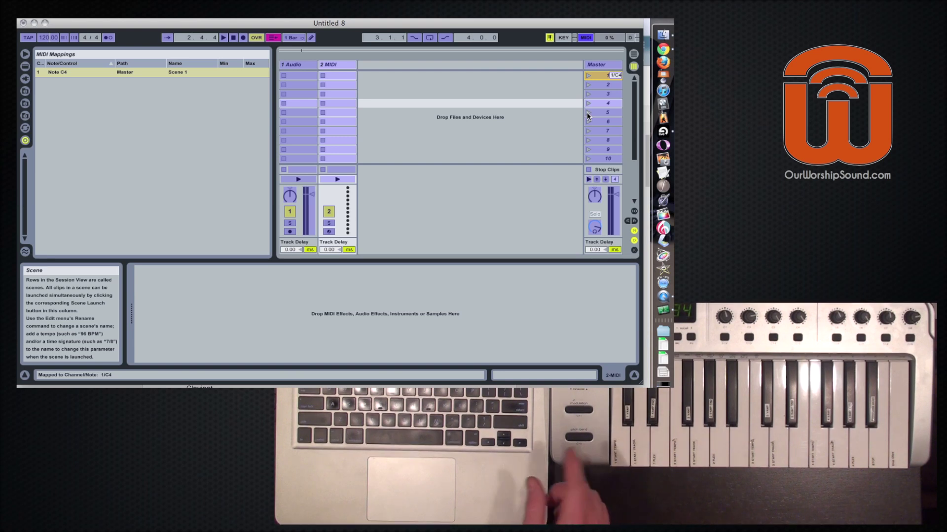
Map Scenes 2 through 10 to successive keyboard notes.
{"action": "left_click", "coordinate": [589, 85]}
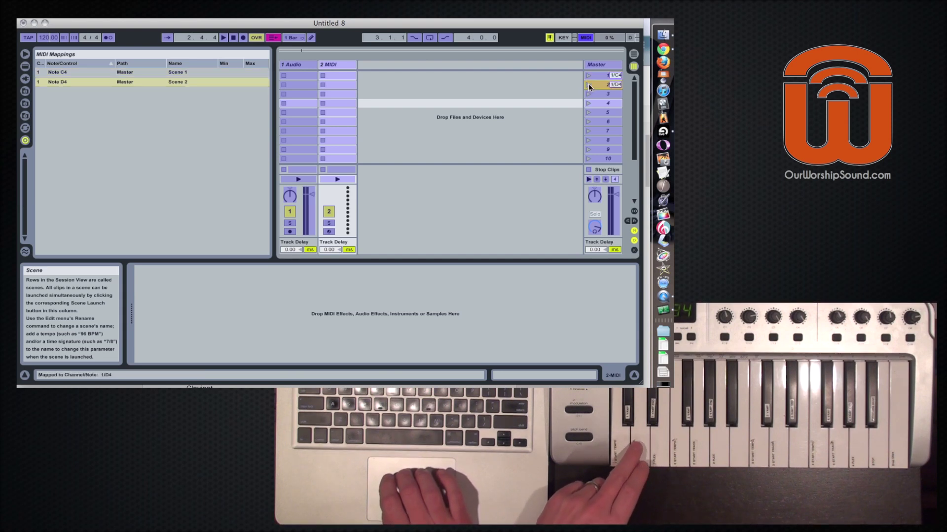
{"action": "left_click", "coordinate": [587, 95]}
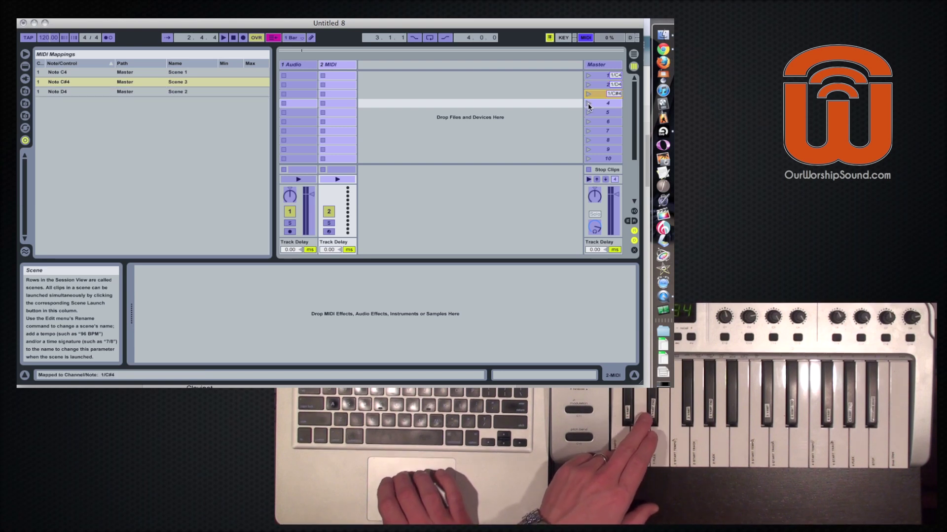
{"action": "left_click", "coordinate": [588, 103]}
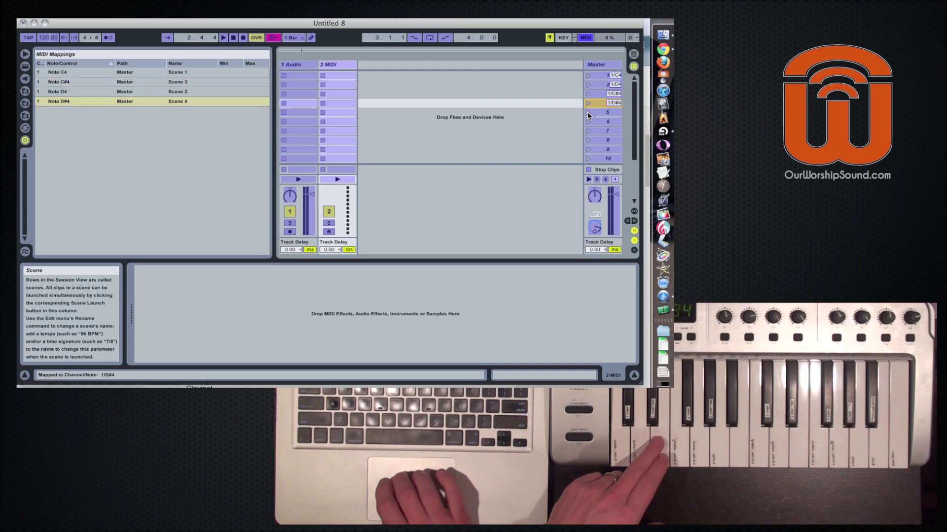
{"action": "left_click", "coordinate": [588, 113]}
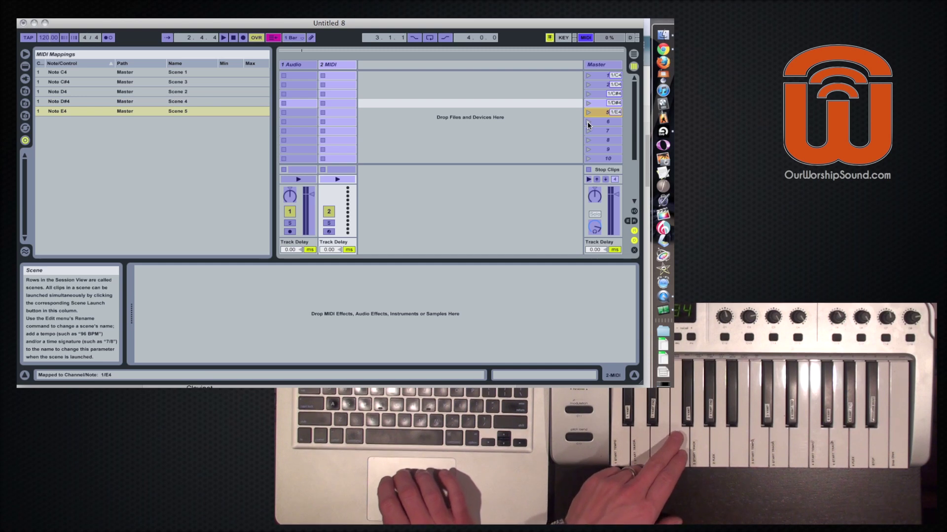
{"action": "left_click", "coordinate": [588, 123]}
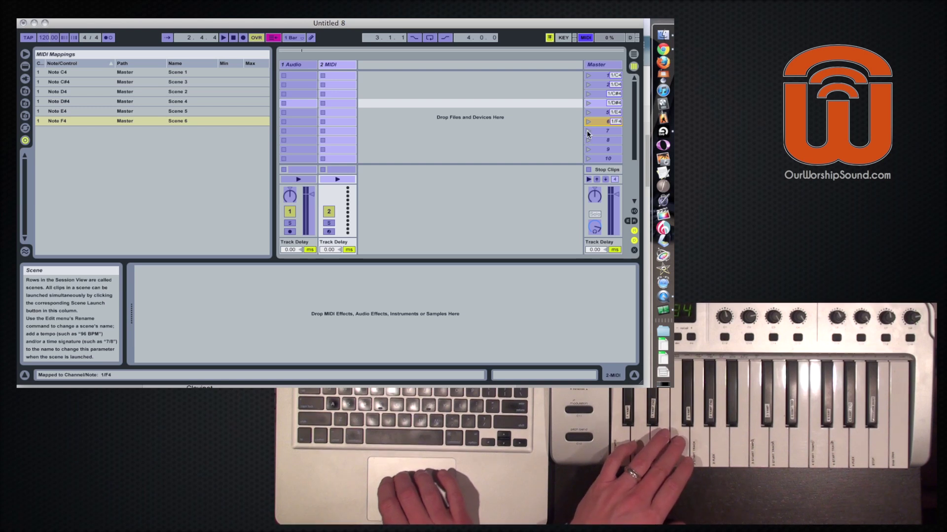
{"action": "left_click", "coordinate": [586, 132]}
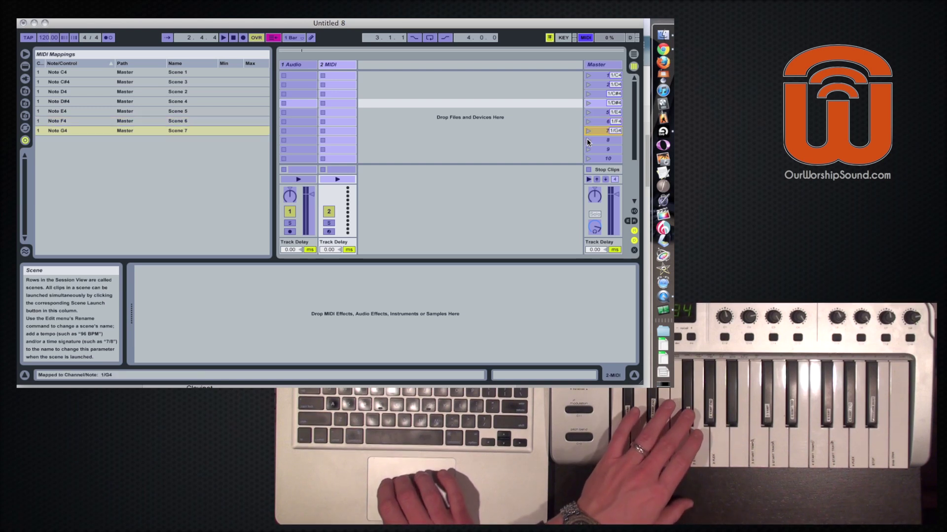
{"action": "left_click", "coordinate": [586, 141]}
{"action": "left_click", "coordinate": [587, 149]}
{"action": "left_click", "coordinate": [586, 158]}
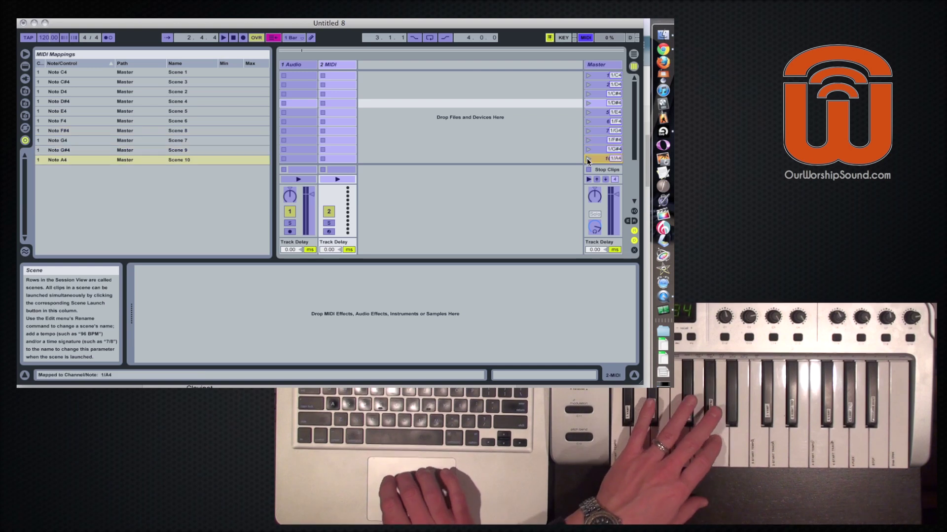
Map Scenes 11 through 19 to successive keyboard notes.
{"action": "scroll", "coordinate": [587, 148], "scroll_direction": "down", "scroll_amount": 4}
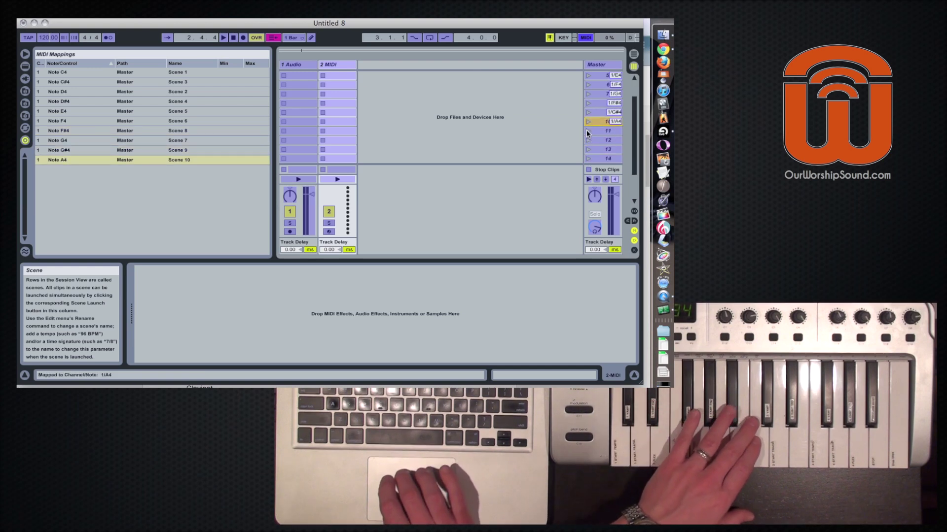
{"action": "left_click", "coordinate": [587, 131]}
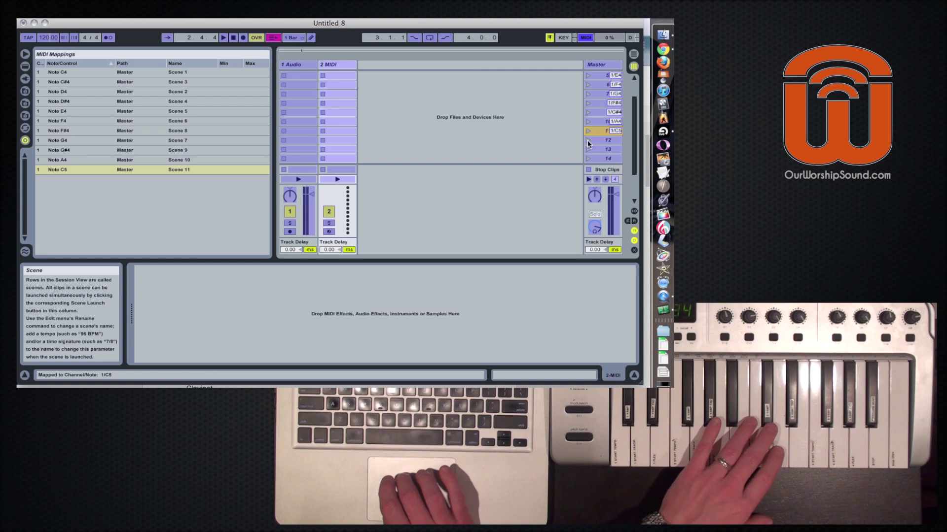
{"action": "left_click", "coordinate": [587, 140]}
{"action": "left_click", "coordinate": [587, 148]}
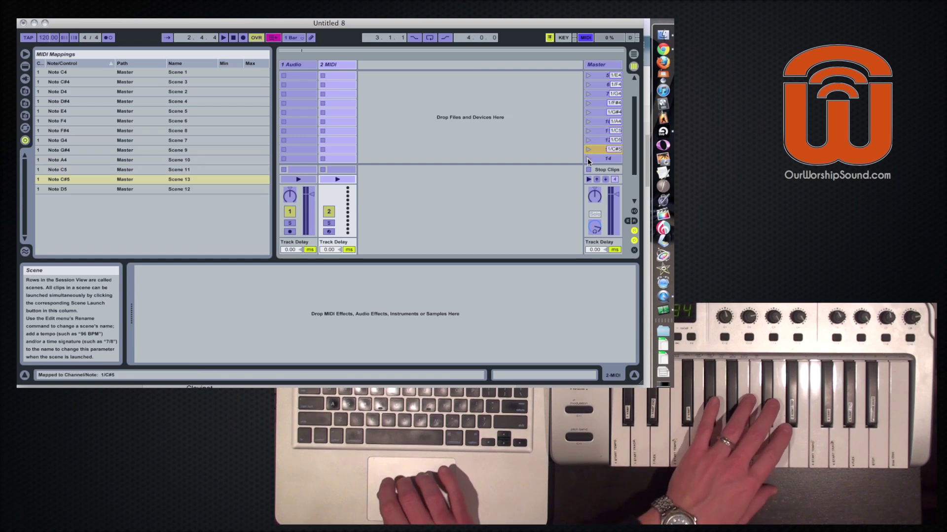
{"action": "left_click", "coordinate": [587, 157]}
{"action": "scroll", "coordinate": [591, 146], "scroll_direction": "down", "scroll_amount": 3}
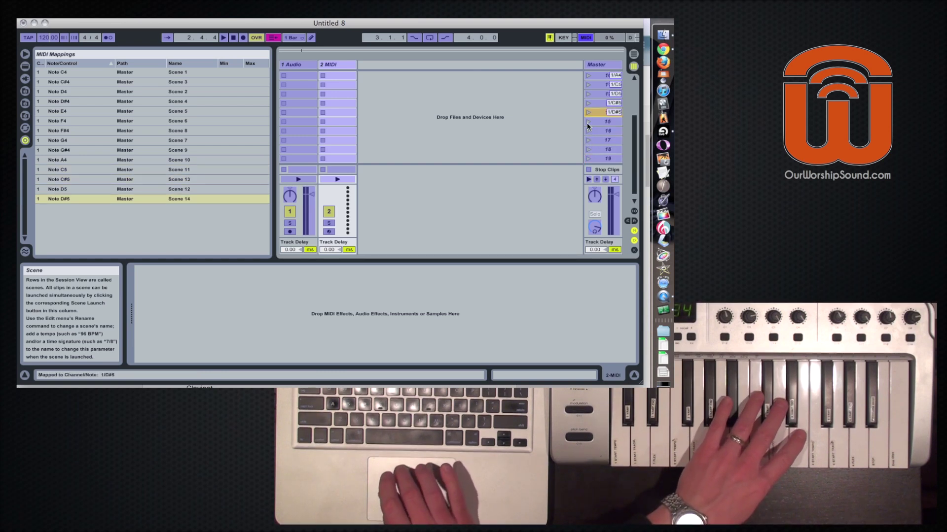
{"action": "left_click", "coordinate": [587, 123]}
{"action": "left_click", "coordinate": [587, 130]}
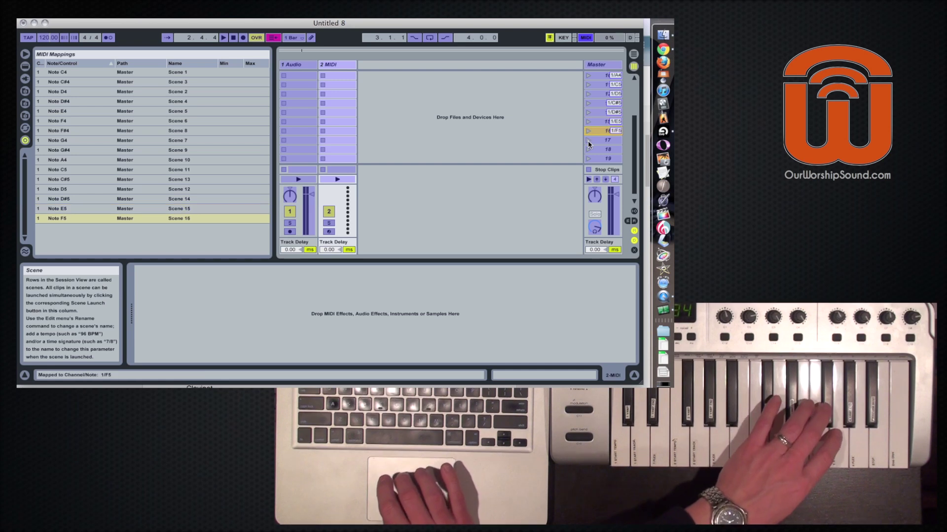
{"action": "left_click", "coordinate": [587, 140]}
{"action": "left_click", "coordinate": [587, 149]}
{"action": "left_click", "coordinate": [588, 158]}
Map Scene 20 to A5, accepting the replacement of the conflicting mapping.
{"action": "scroll", "coordinate": [591, 135], "scroll_direction": "down", "scroll_amount": 1}
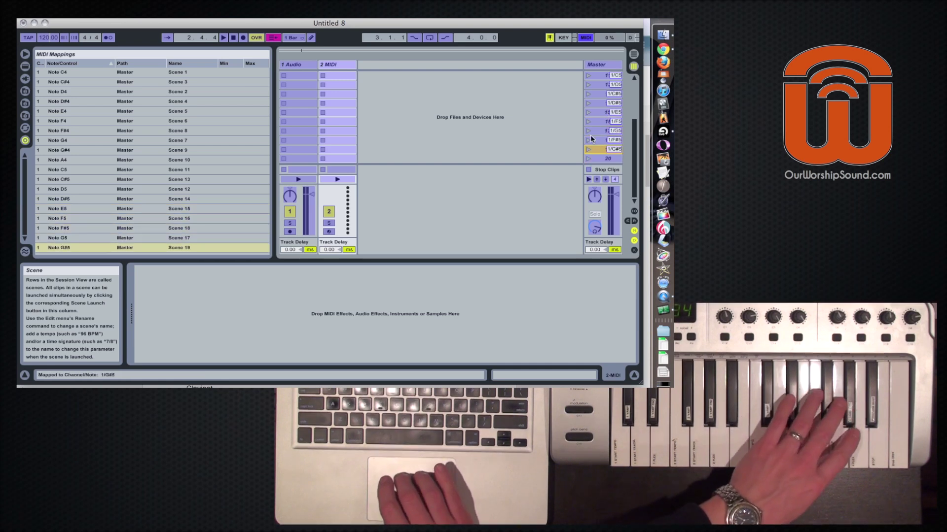
{"action": "left_click", "coordinate": [587, 158]}
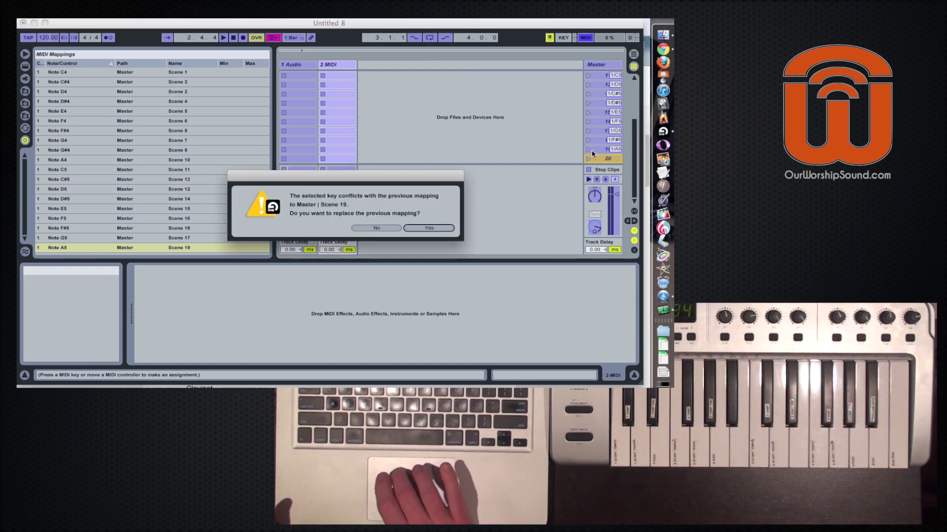
{"action": "key", "text": "Return"}
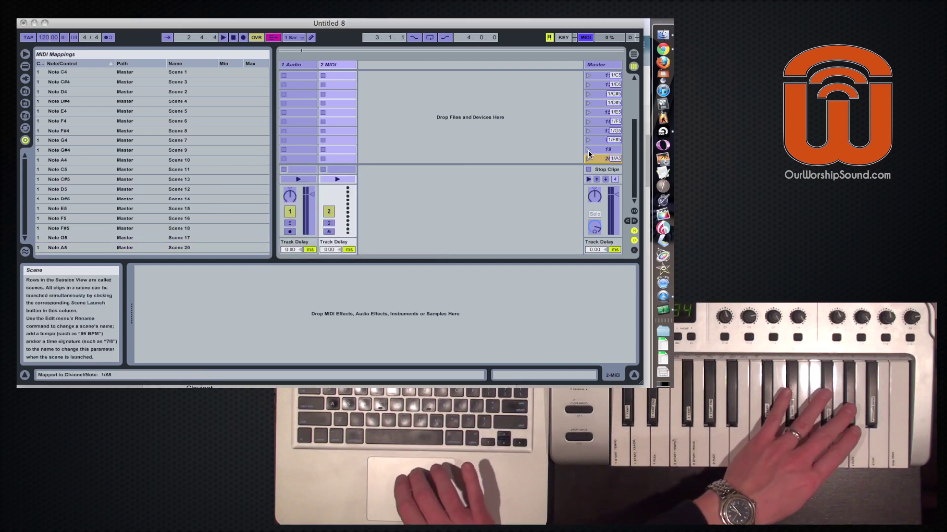
{"action": "left_click", "coordinate": [587, 159]}
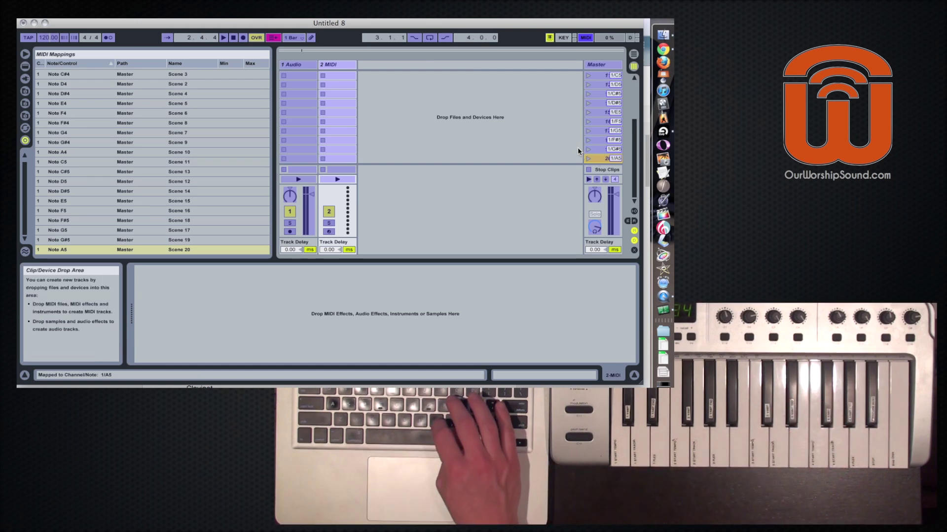
Add Scenes 21 and 22 and map them to keyboard notes A#4 and B4.
{"action": "key", "text": "super+m"}
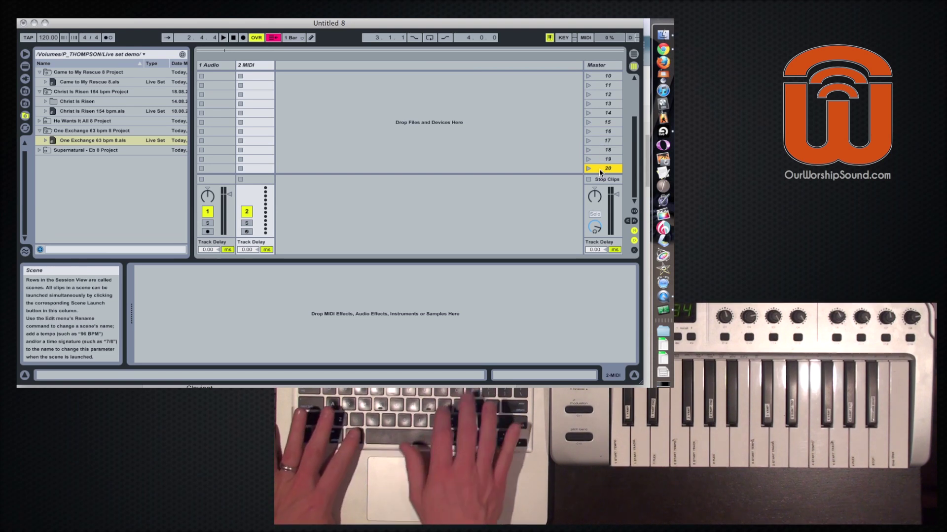
{"action": "key", "text": "super+i"}
{"action": "key", "text": "Delete"}
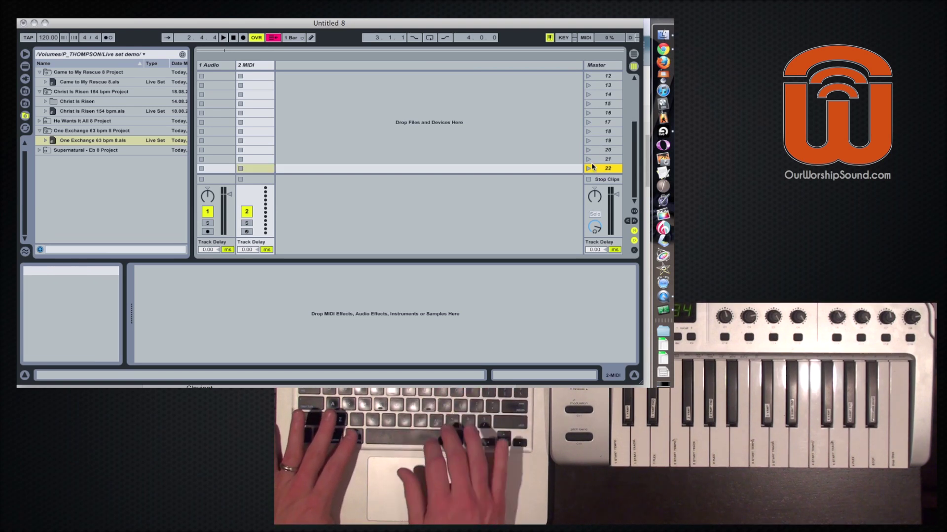
{"action": "key", "text": "super+m"}
{"action": "key", "text": "super+i"}
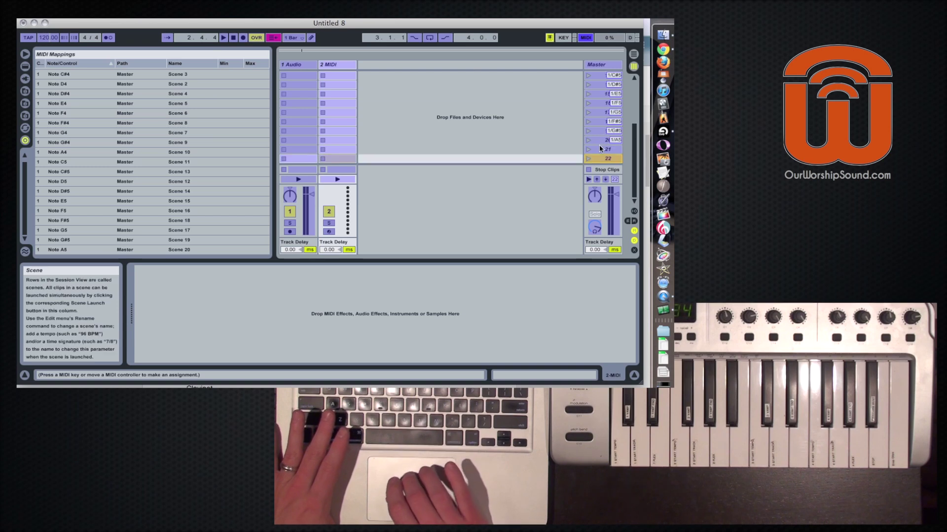
{"action": "left_click", "coordinate": [589, 150]}
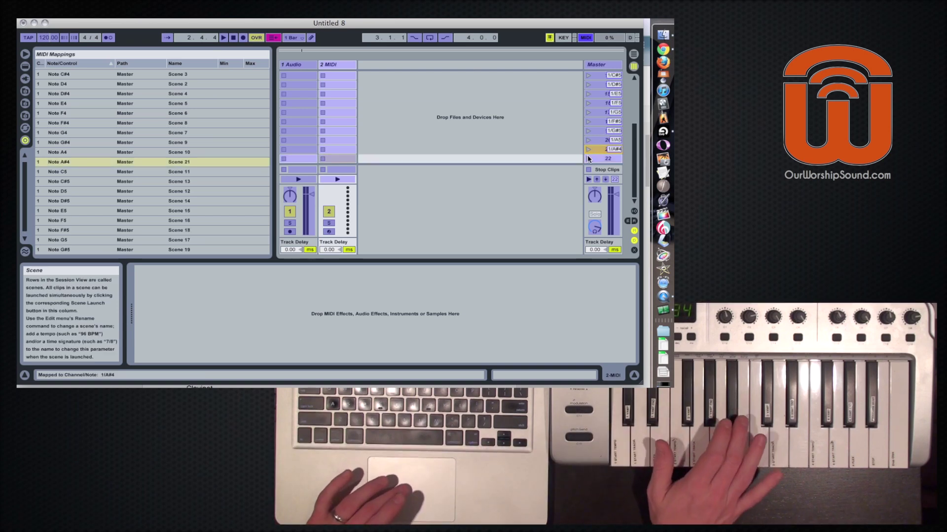
{"action": "left_click", "coordinate": [588, 158]}
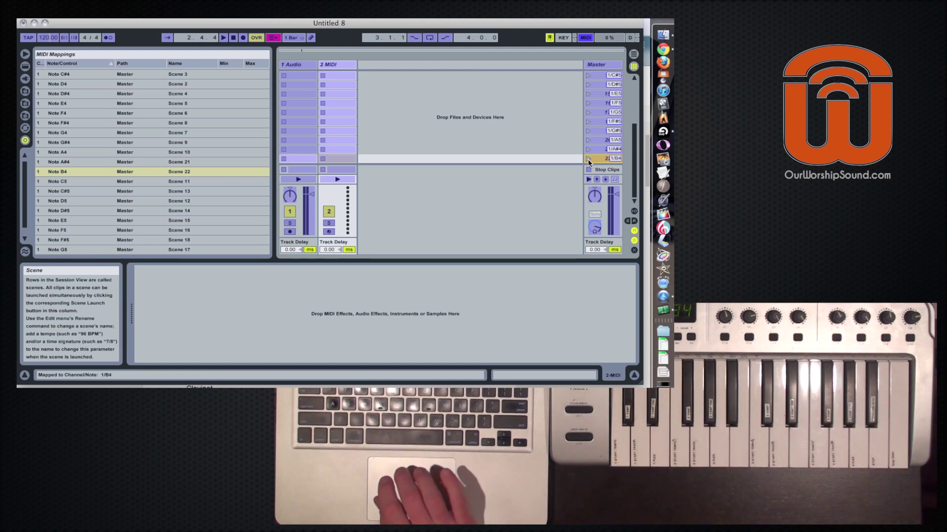
Map transport Stop to B5, Stop Clips to C6 and Metronome to A#5.
{"action": "left_click", "coordinate": [233, 38]}
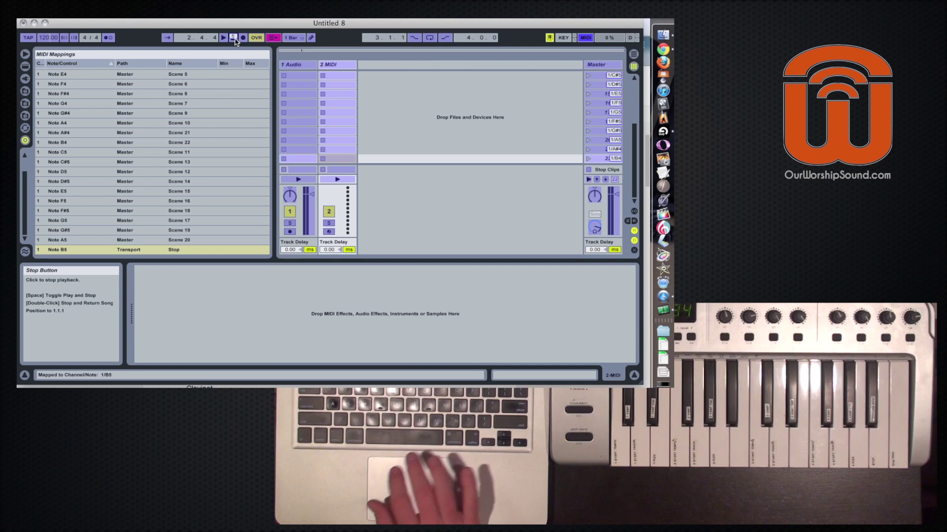
{"action": "left_click", "coordinate": [589, 170]}
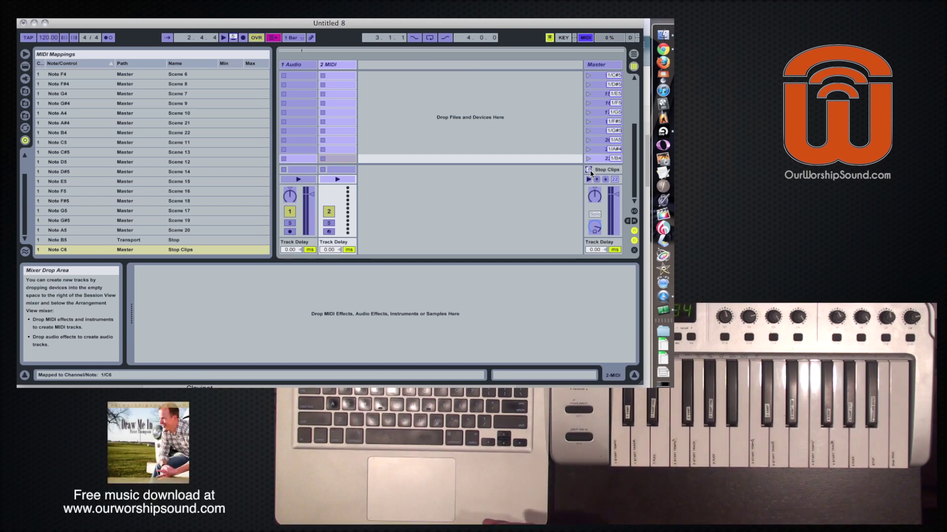
{"action": "left_click", "coordinate": [109, 39]}
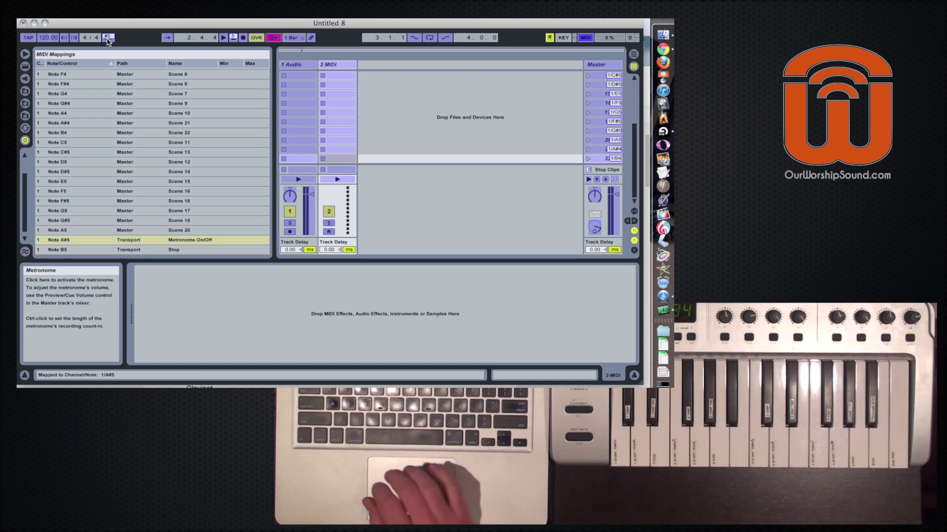
Map Master volume to CC 10 and cue volume to CC 93, then exit mapping.
{"action": "left_click", "coordinate": [616, 194]}
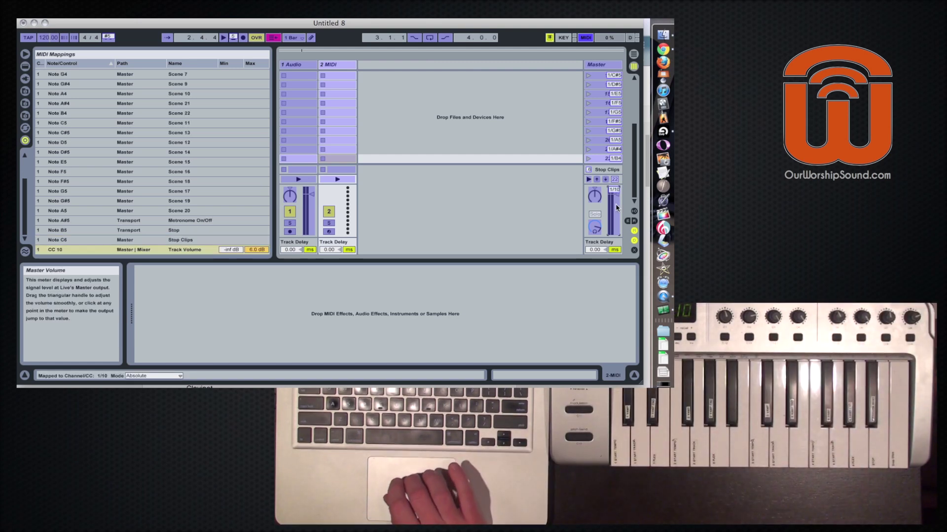
{"action": "left_click", "coordinate": [595, 229]}
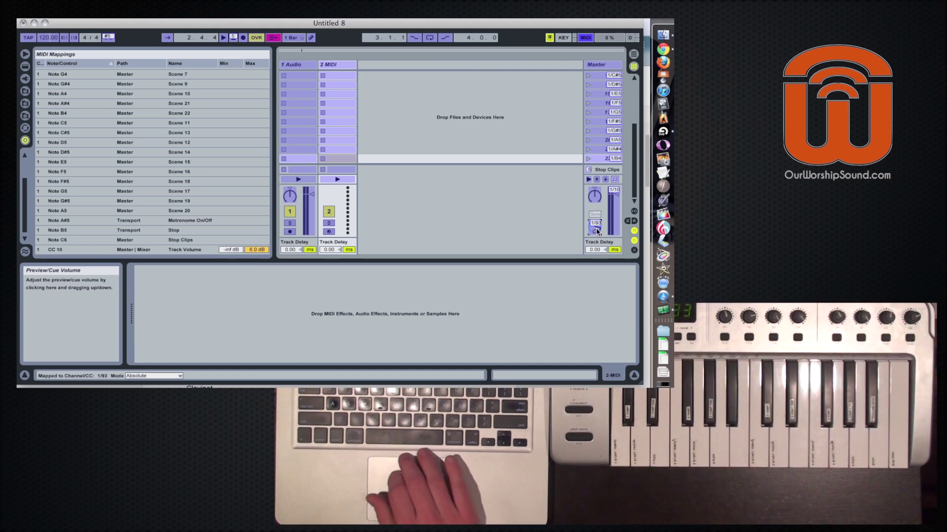
{"action": "key", "text": "super+m"}
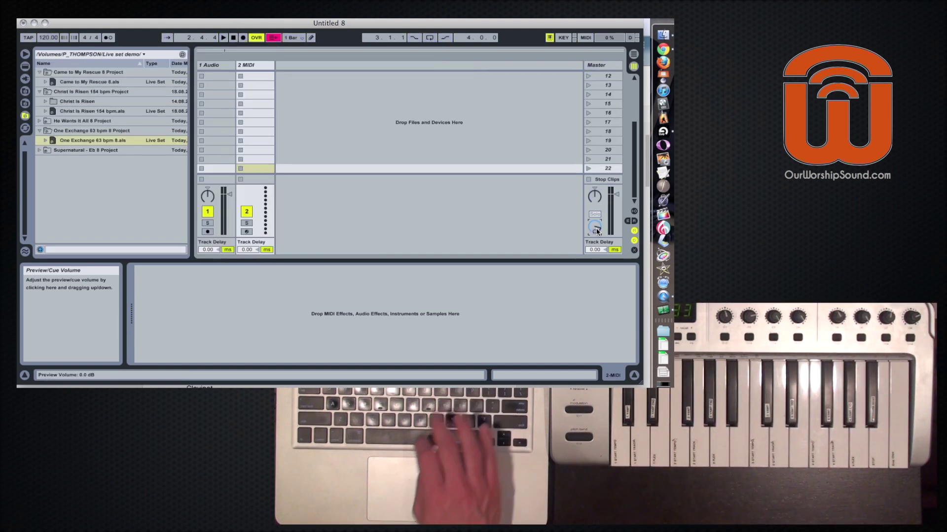
Add EQ Eight to the Master, set band 4 to High Cut, and map its frequency to CC 84.
{"action": "left_click", "coordinate": [599, 65]}
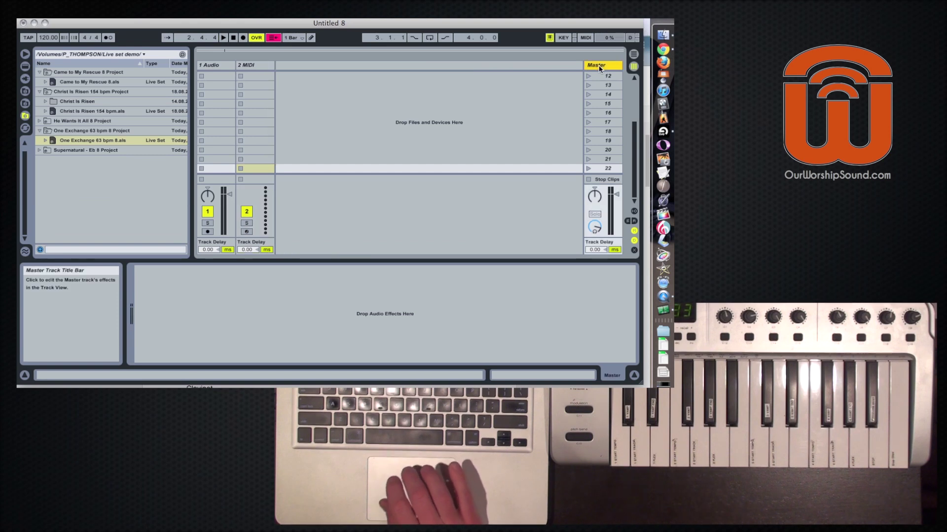
{"action": "left_click", "coordinate": [25, 67]}
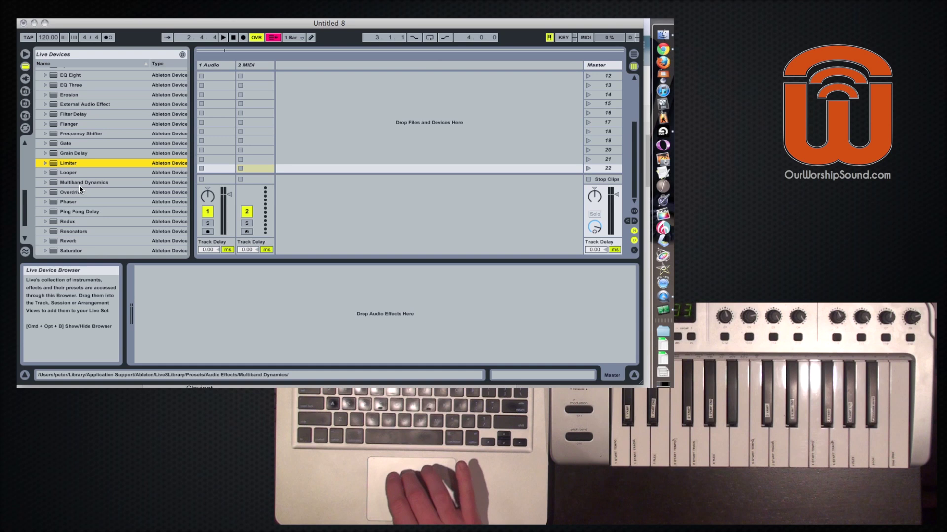
{"action": "left_click_drag", "start_coordinate": [71, 75], "coordinate": [249, 286]}
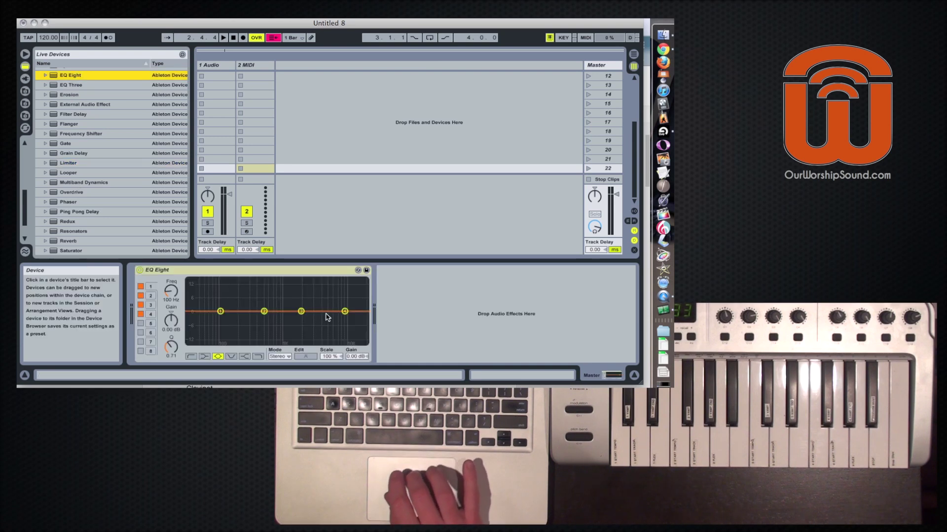
{"action": "left_click", "coordinate": [345, 314]}
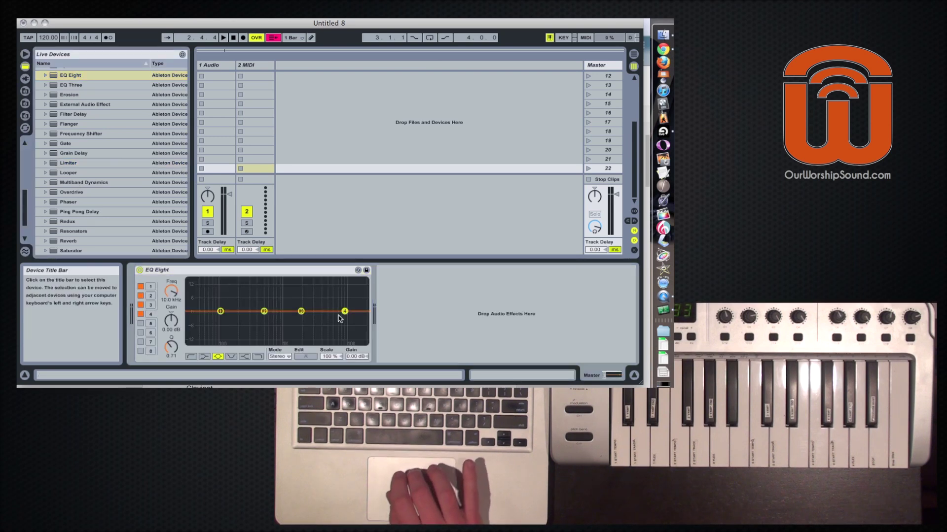
{"action": "left_click", "coordinate": [257, 357]}
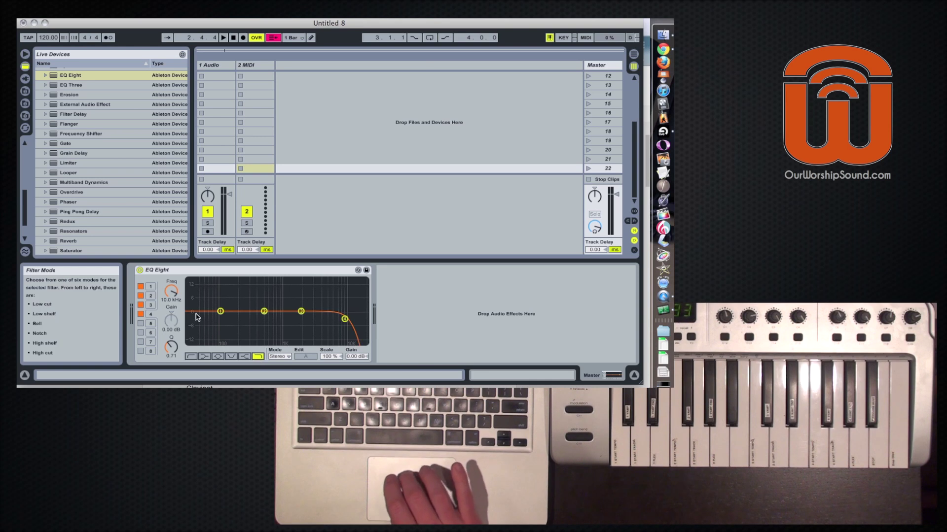
{"action": "left_click", "coordinate": [169, 293]}
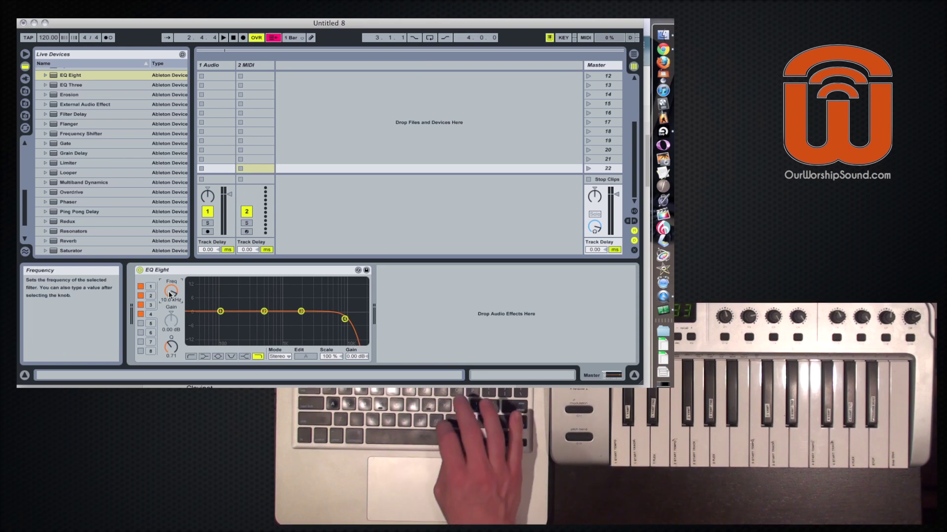
{"action": "key", "text": "super+m"}
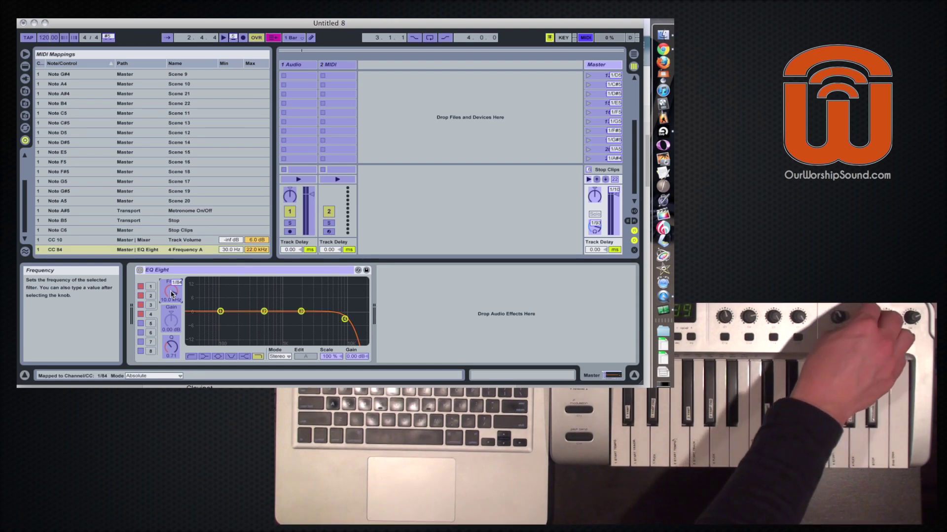
{"action": "key", "text": "super+m"}
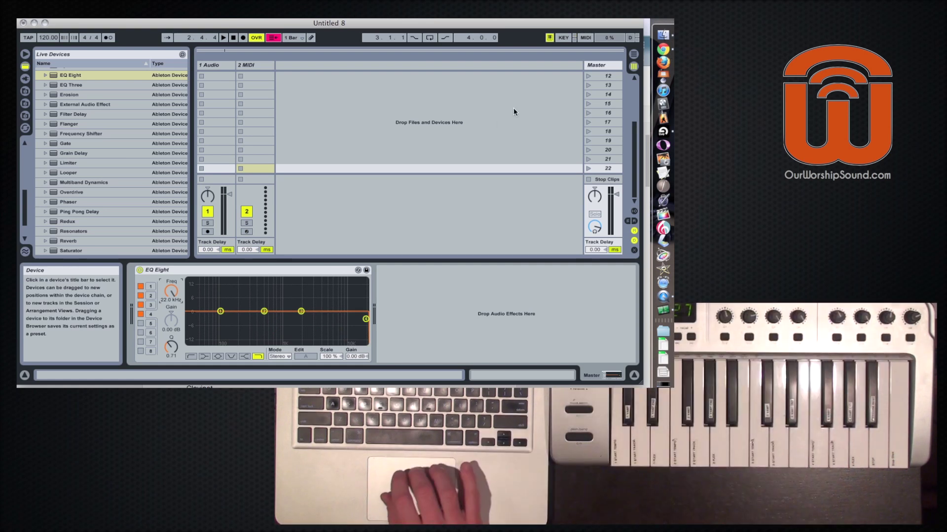
Add a Limiter with a -0.30 dB ceiling after the EQ Eight on the Master, then hide Detail View.
{"action": "left_click", "coordinate": [604, 67]}
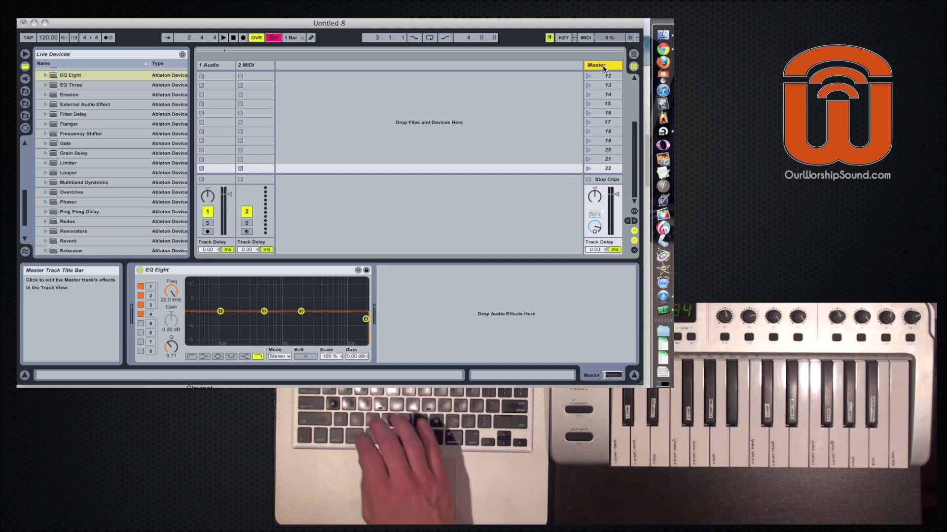
{"action": "double_click", "coordinate": [67, 162]}
{"action": "left_click", "coordinate": [407, 272]}
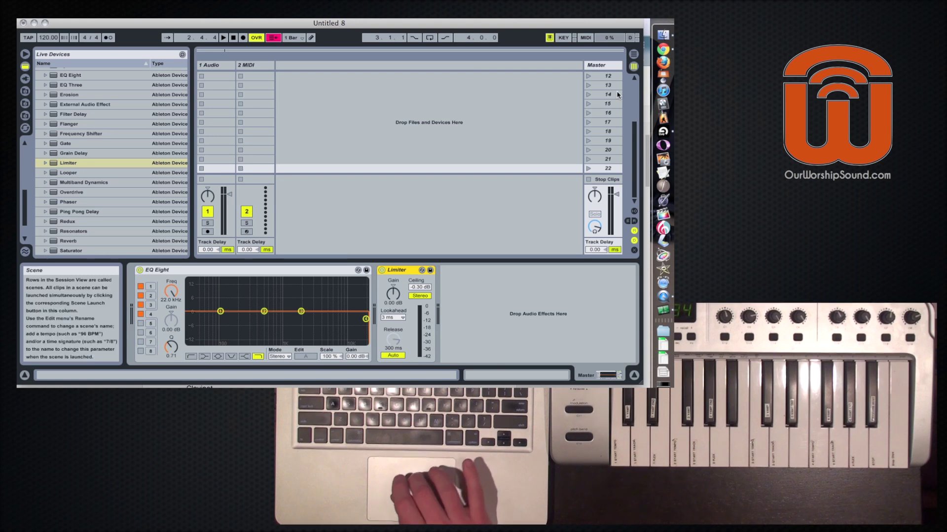
{"action": "left_click", "coordinate": [634, 376]}
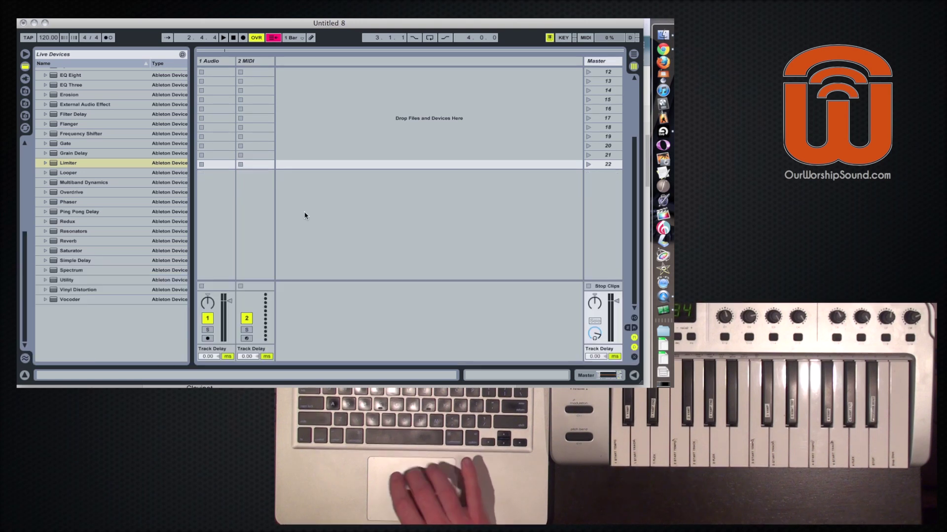
Import the Supernatural - Eb 8 set's tracks into the Session view.
{"action": "left_click", "coordinate": [25, 117]}
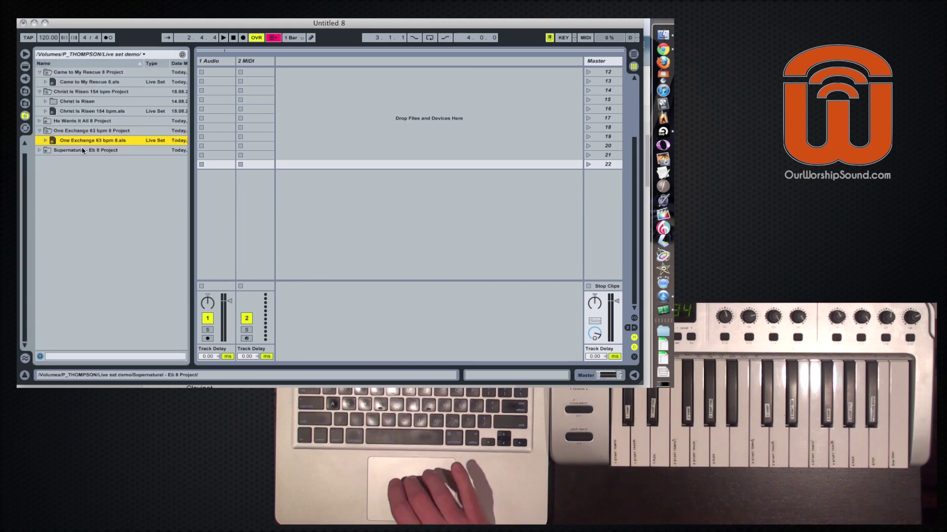
{"action": "left_click", "coordinate": [39, 150]}
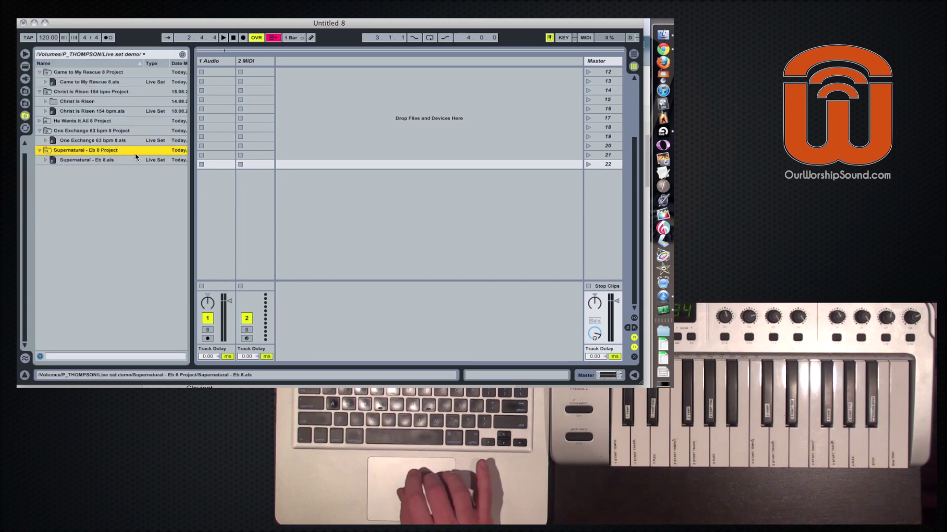
{"action": "left_click_drag", "start_coordinate": [60, 160], "coordinate": [272, 67]}
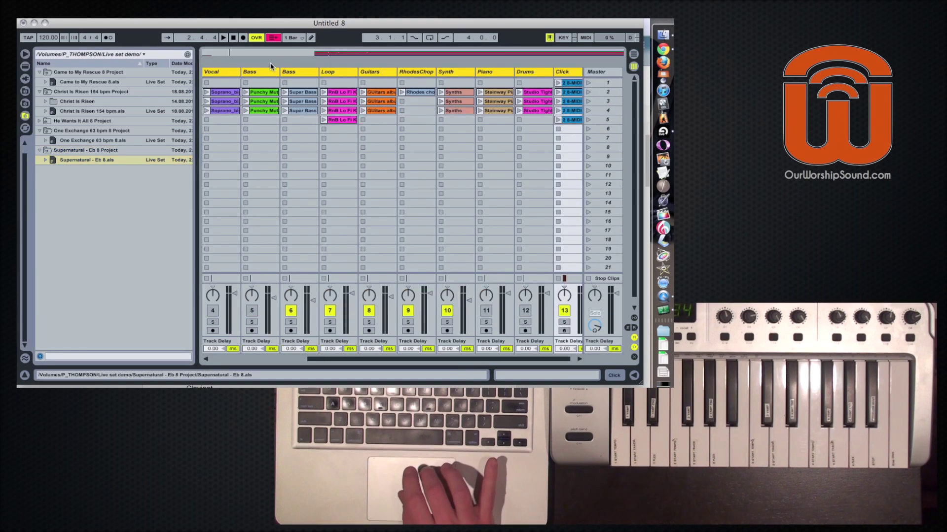
Delete the empty 1 Audio and 2 MIDI tracks and launch Scene 1.
{"action": "left_click", "coordinate": [264, 70]}
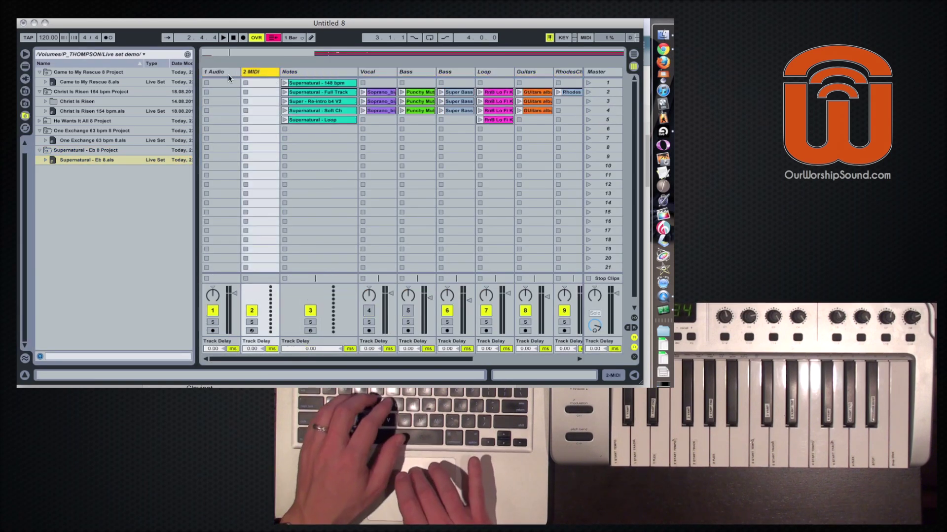
{"action": "left_click", "coordinate": [226, 72], "text": "shift"}
{"action": "key", "text": "Delete"}
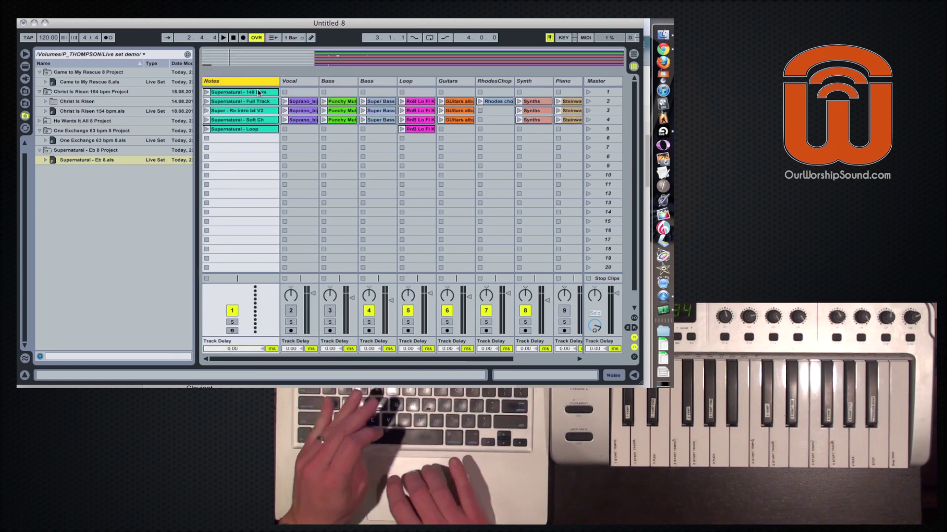
{"action": "left_click", "coordinate": [587, 93]}
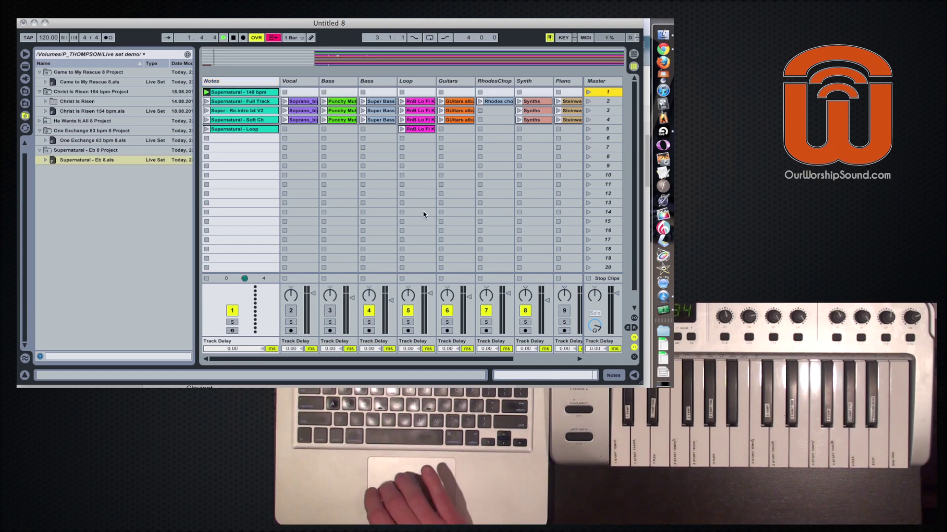
{"action": "scroll", "coordinate": [422, 210], "scroll_direction": "right", "scroll_amount": 3}
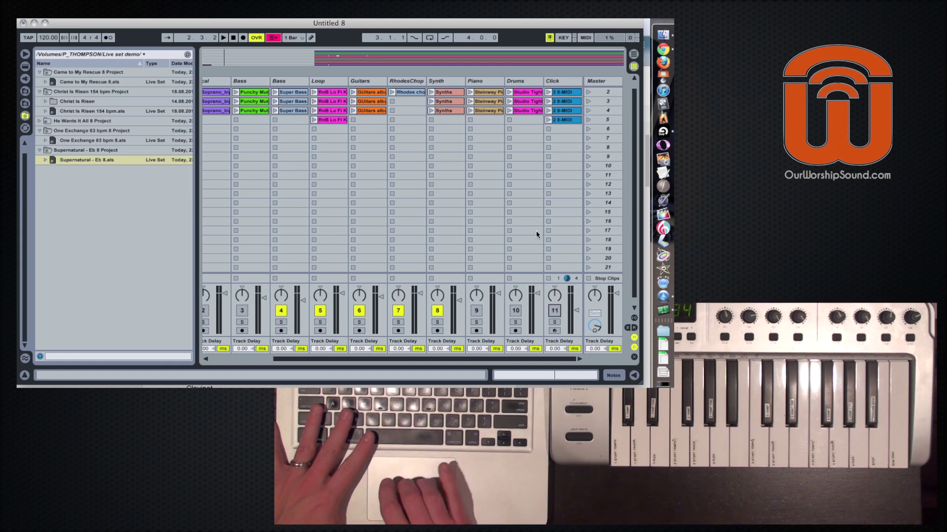
{"action": "scroll", "coordinate": [537, 235], "scroll_direction": "up", "scroll_amount": 1}
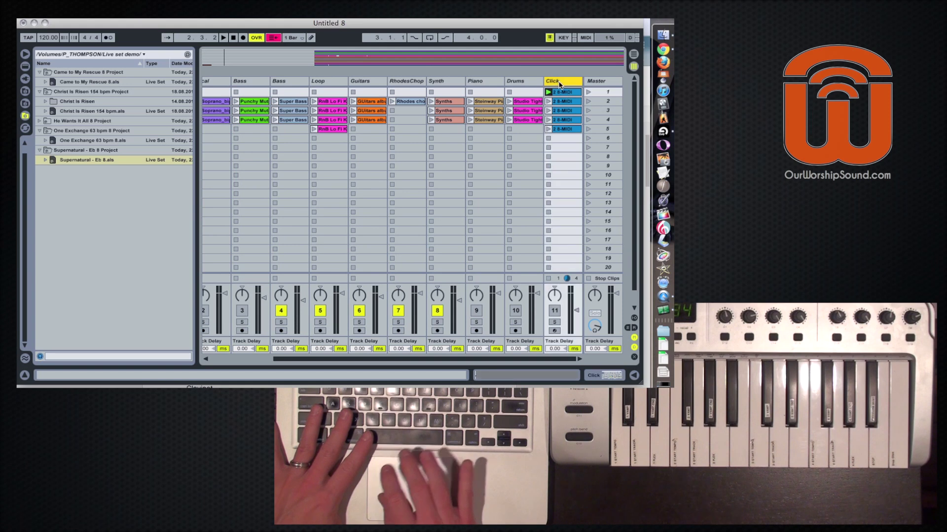
{"action": "scroll", "coordinate": [561, 89], "scroll_direction": "left", "scroll_amount": 3}
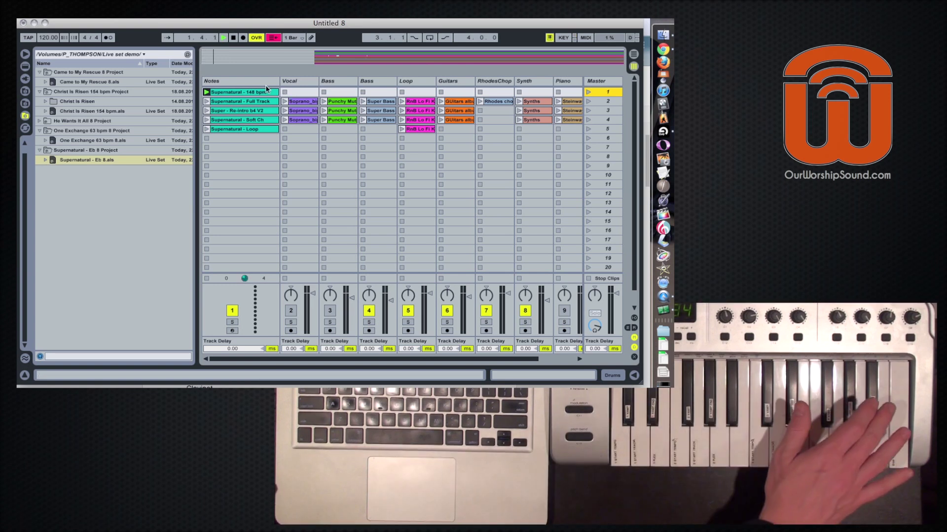
{"action": "left_click", "coordinate": [587, 100]}
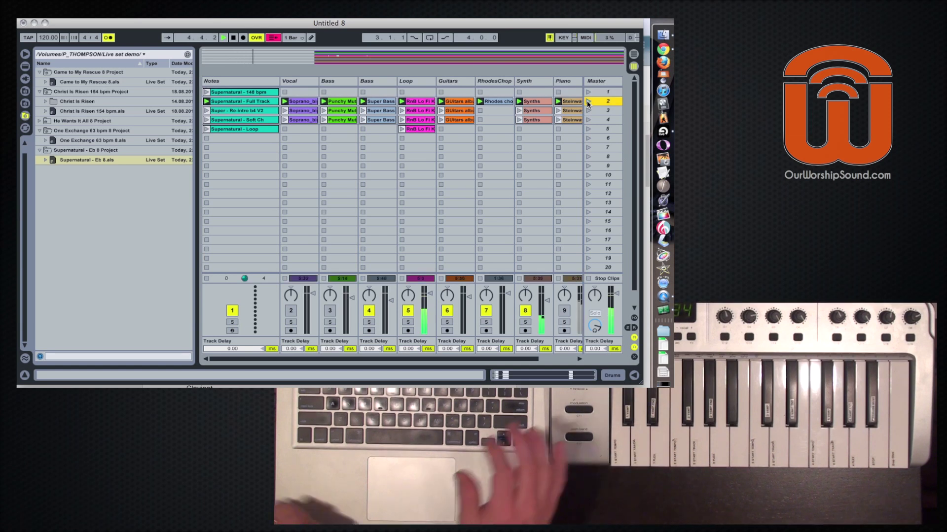
{"action": "key", "text": "space"}
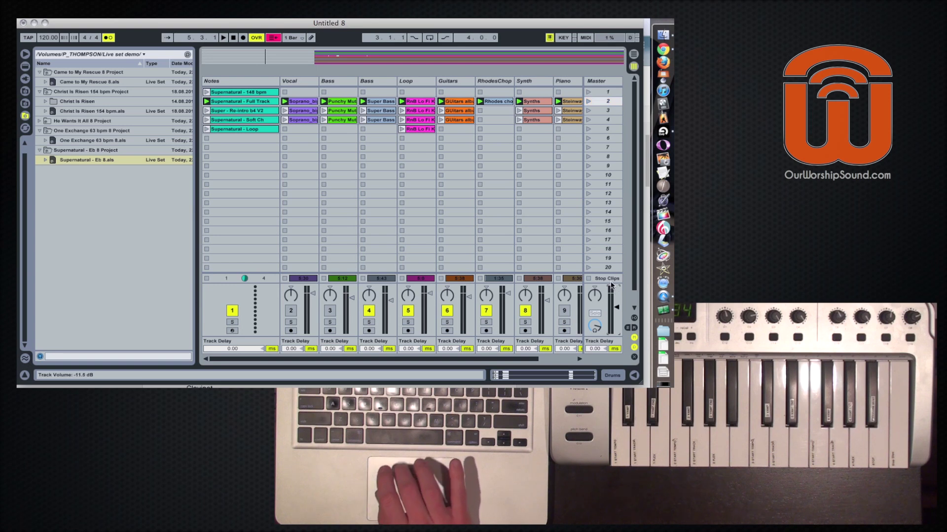
{"action": "left_click", "coordinate": [598, 93]}
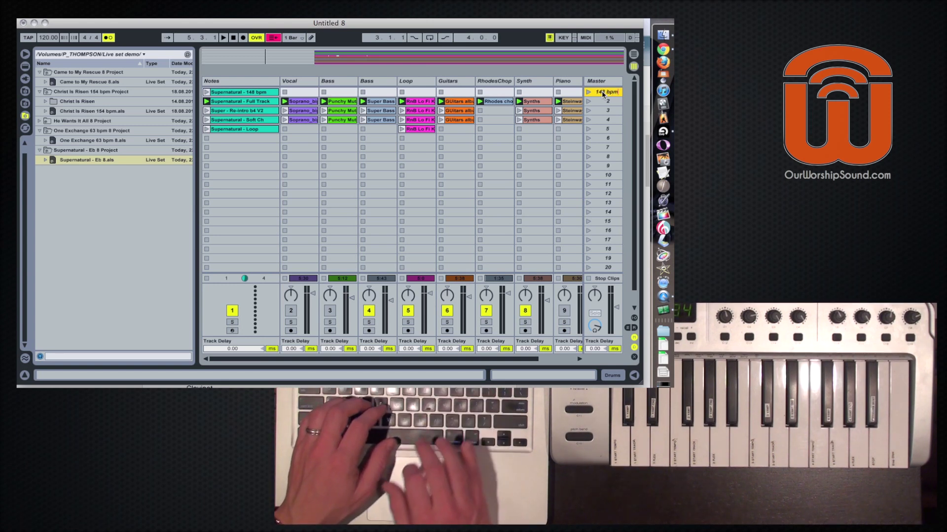
Name Scenes 1, 2, 3, 4 and 5 '148 bpm'.
{"action": "key", "text": "Return"}
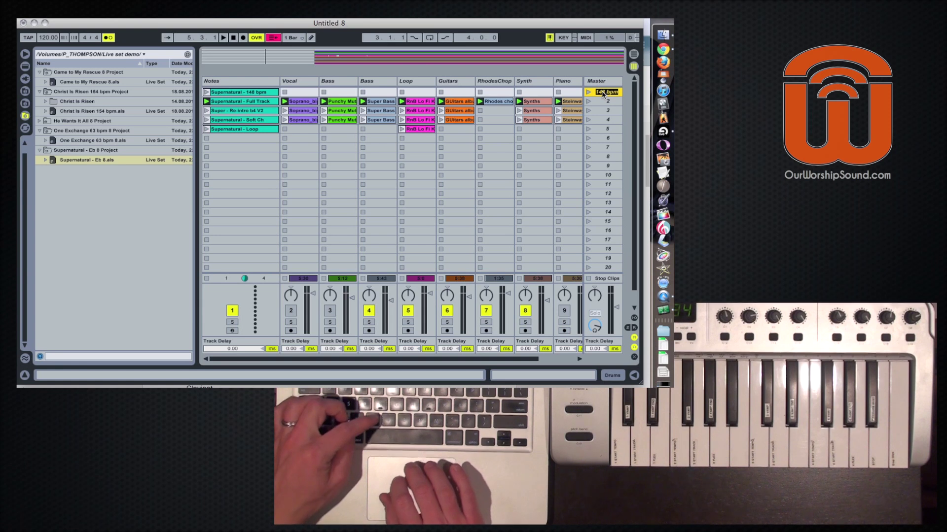
{"action": "left_click", "coordinate": [599, 100]}
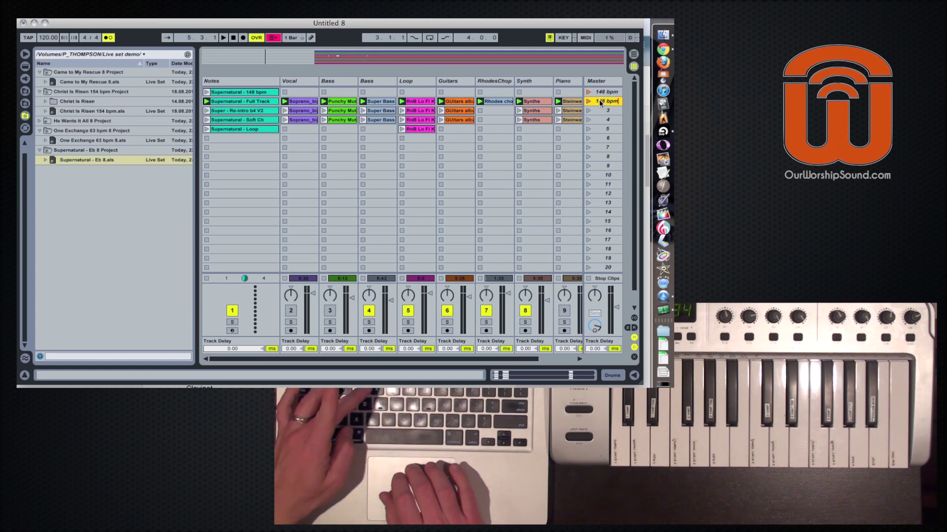
{"action": "left_click", "coordinate": [598, 109]}
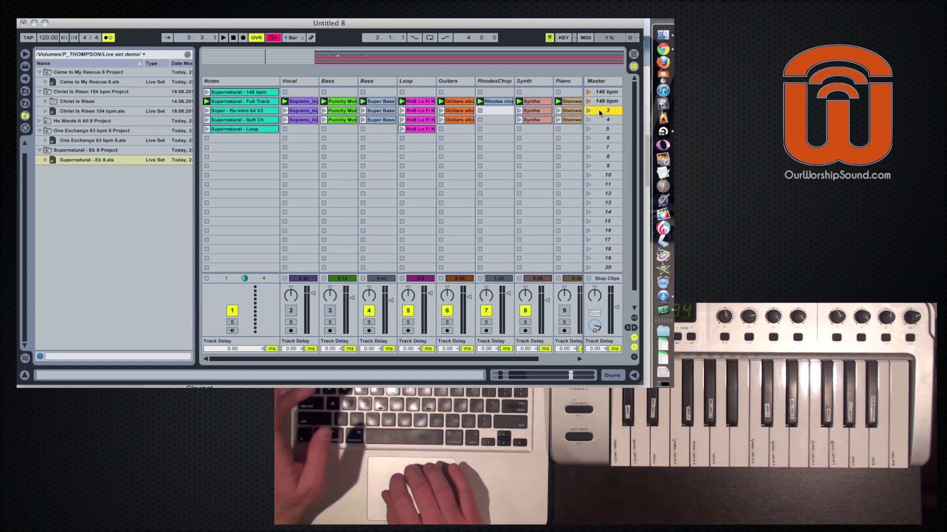
{"action": "key", "text": "super+r"}
{"action": "type", "text": "148 bpm"}
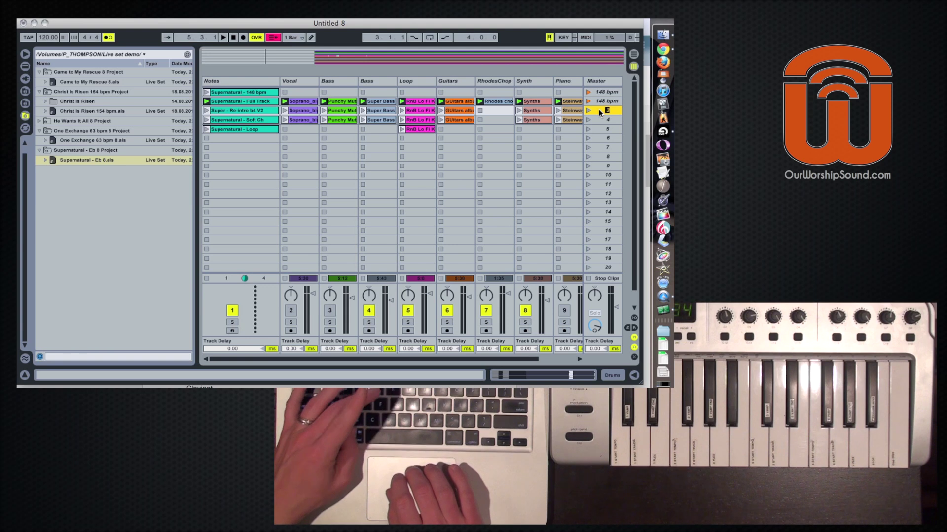
{"action": "key", "text": "Return"}
{"action": "left_click", "coordinate": [596, 121]}
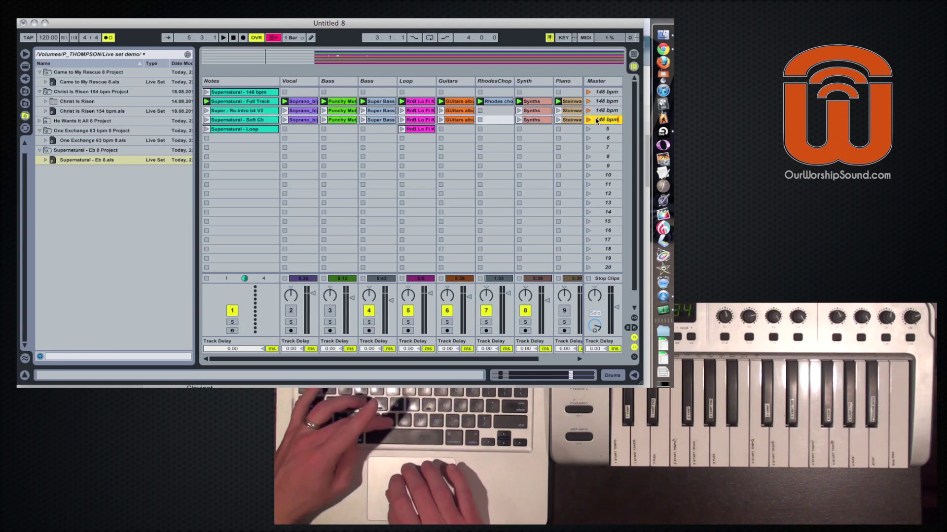
{"action": "left_click", "coordinate": [596, 129]}
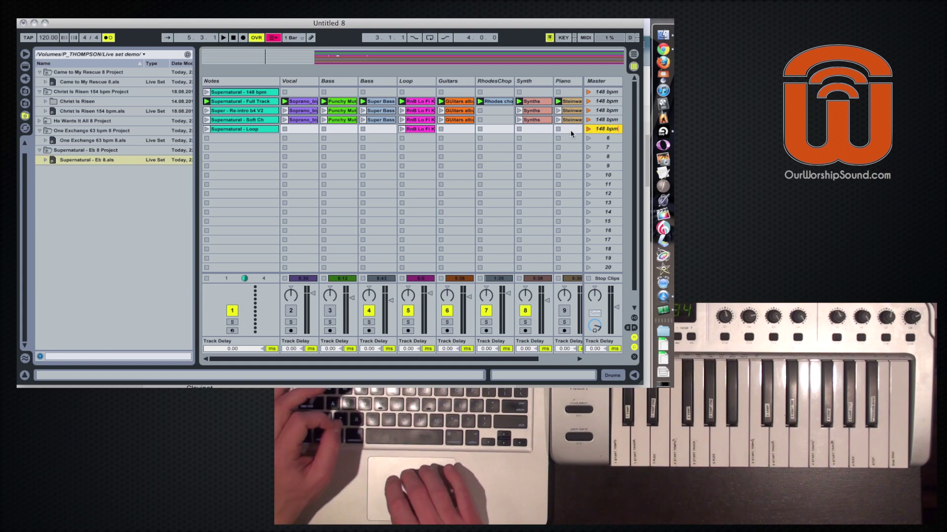
{"action": "left_click", "coordinate": [528, 138]}
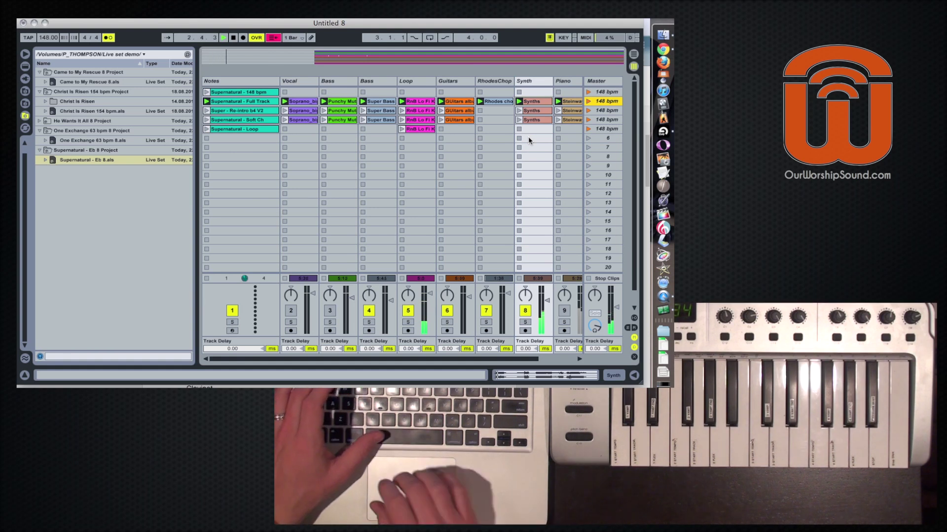
Load 'Christ Is Risen 154 bpm.als' from the browser alongside the Supernatural tracks.
{"action": "key", "text": "Left"}
{"action": "scroll", "coordinate": [272, 161], "scroll_direction": "right", "scroll_amount": 2}
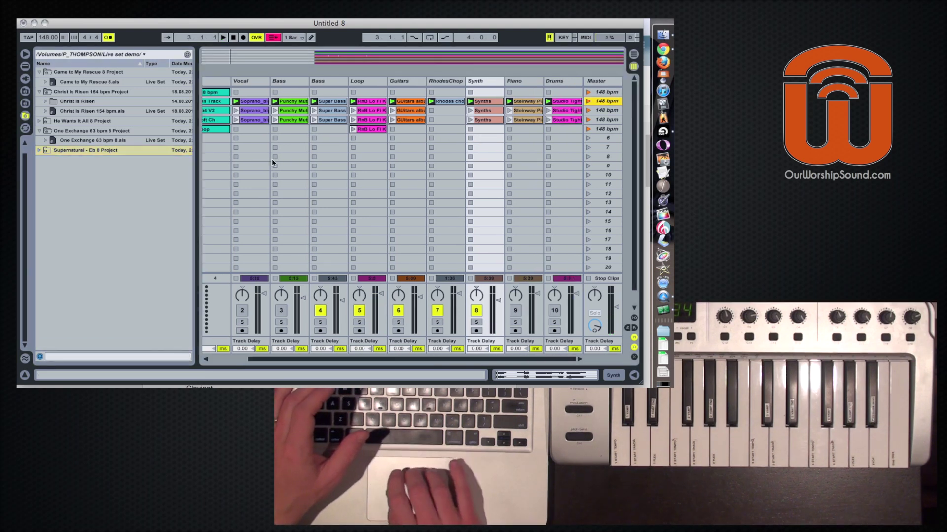
{"action": "left_click", "coordinate": [69, 111]}
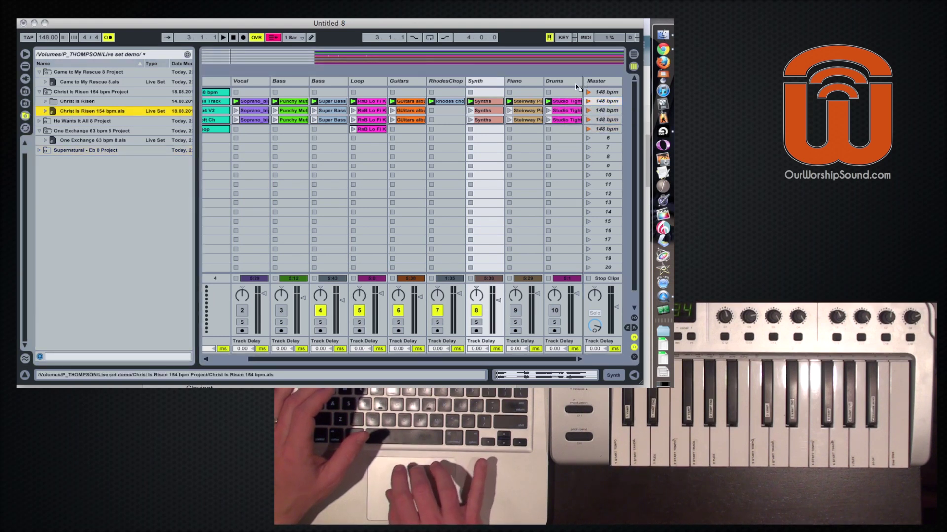
{"action": "scroll", "coordinate": [577, 87], "scroll_direction": "right", "scroll_amount": 10}
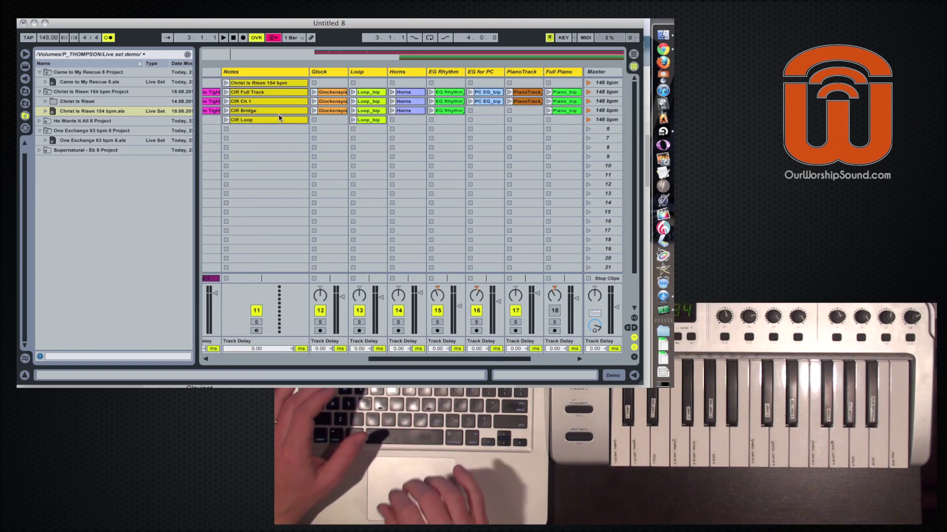
Select the Christ Is Risen clips and move them down to scenes 6–10.
{"action": "left_click", "coordinate": [282, 85]}
{"action": "scroll", "coordinate": [348, 142], "scroll_direction": "right", "scroll_amount": 5}
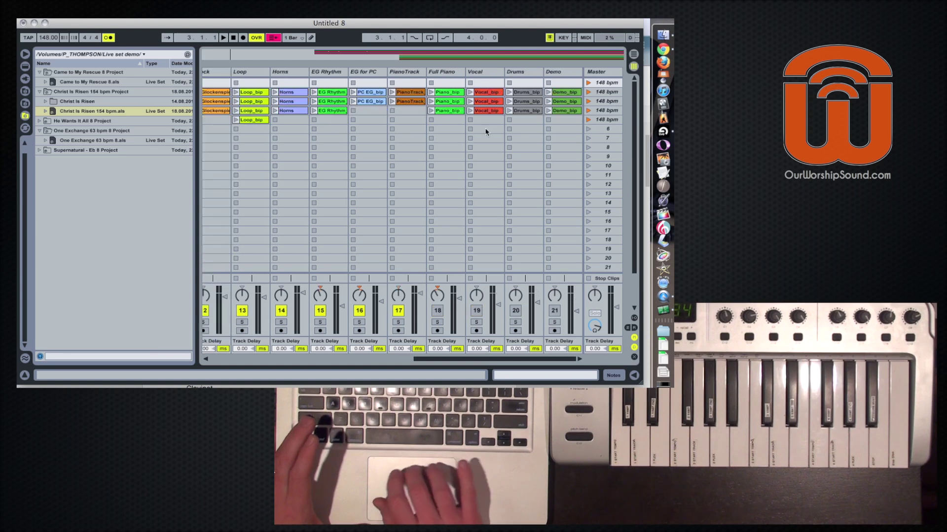
{"action": "left_click", "coordinate": [564, 119]}
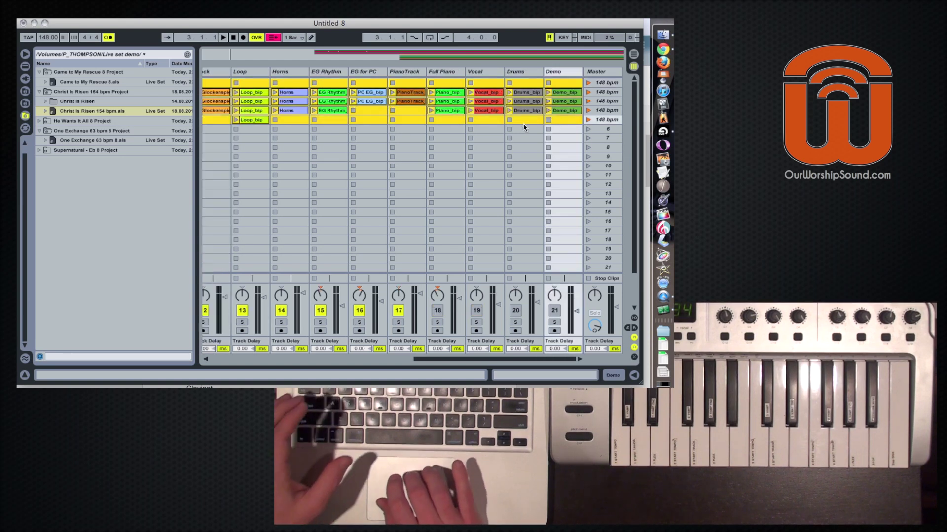
{"action": "scroll", "coordinate": [493, 123], "scroll_direction": "left", "scroll_amount": 8}
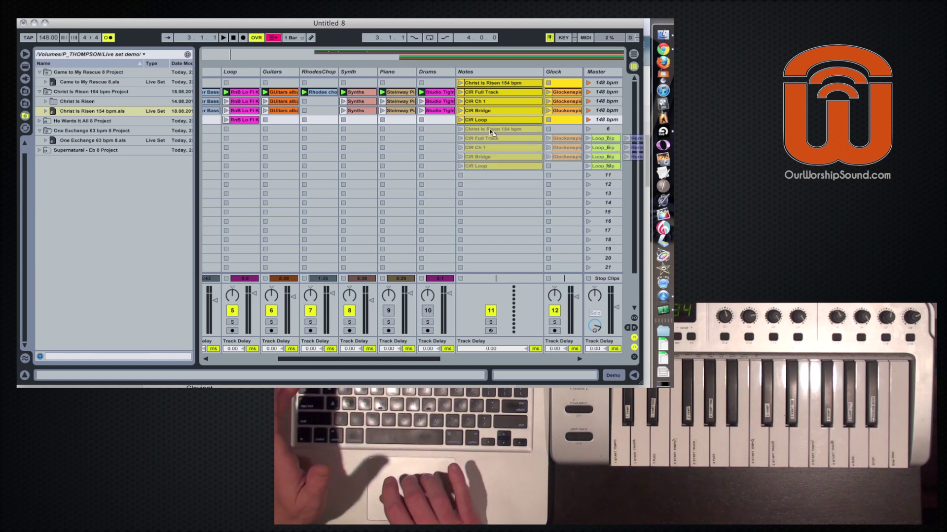
{"action": "left_click_drag", "start_coordinate": [491, 132], "coordinate": [491, 131]}
Name the Christ Is Risen scenes, starting at scene 6, '154 bpm'.
{"action": "left_click", "coordinate": [601, 128]}
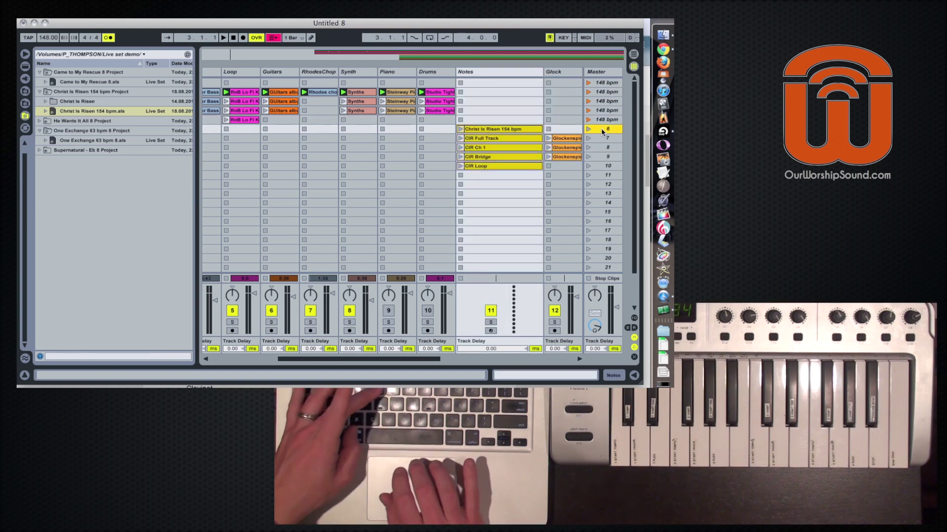
{"action": "key", "text": "super+r"}
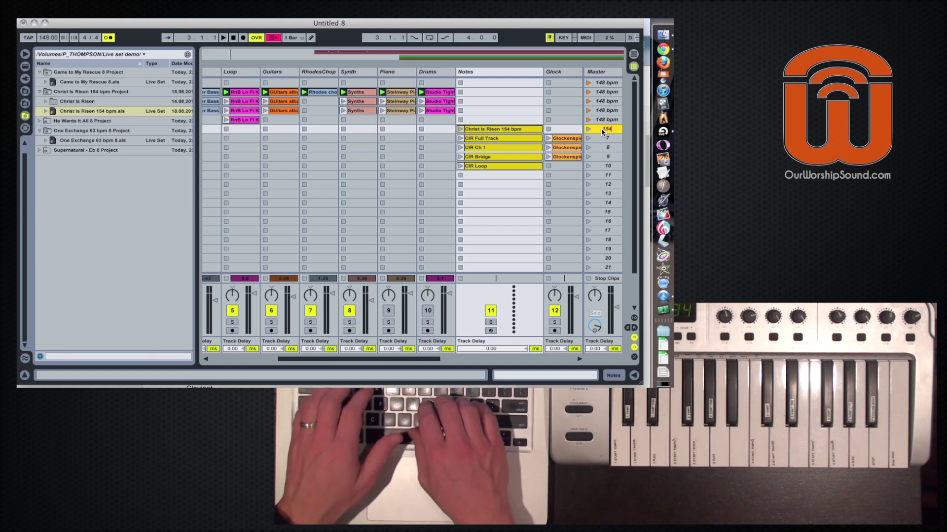
{"action": "type", "text": "154 bpm"}
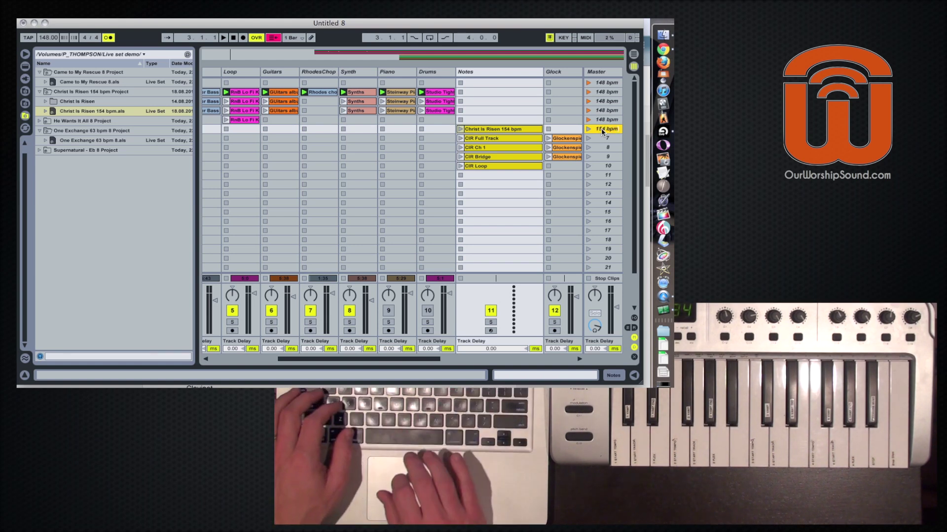
{"action": "key", "text": "Return"}
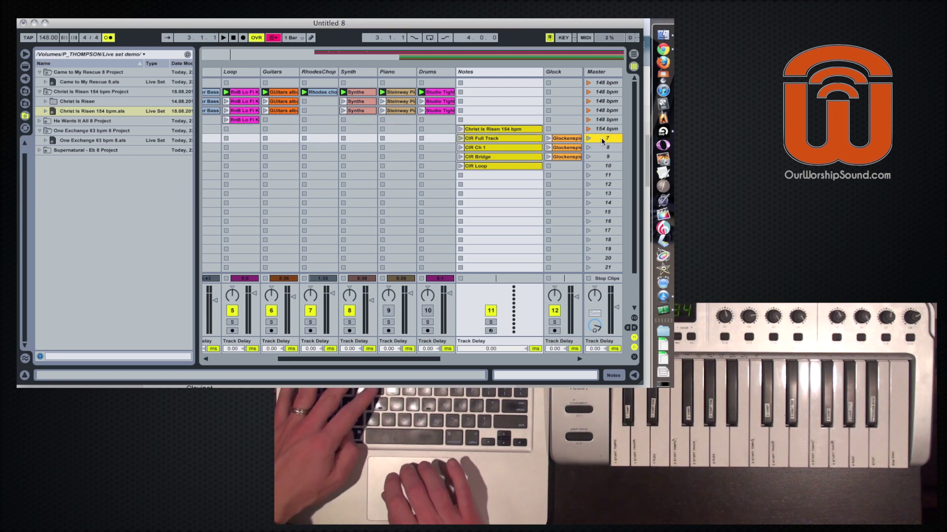
{"action": "type", "text": "154 bpm"}
{"action": "key", "text": "Return"}
{"action": "type", "text": "154 bpm"}
{"action": "key", "text": "Return"}
{"action": "type", "text": "154 bpm"}
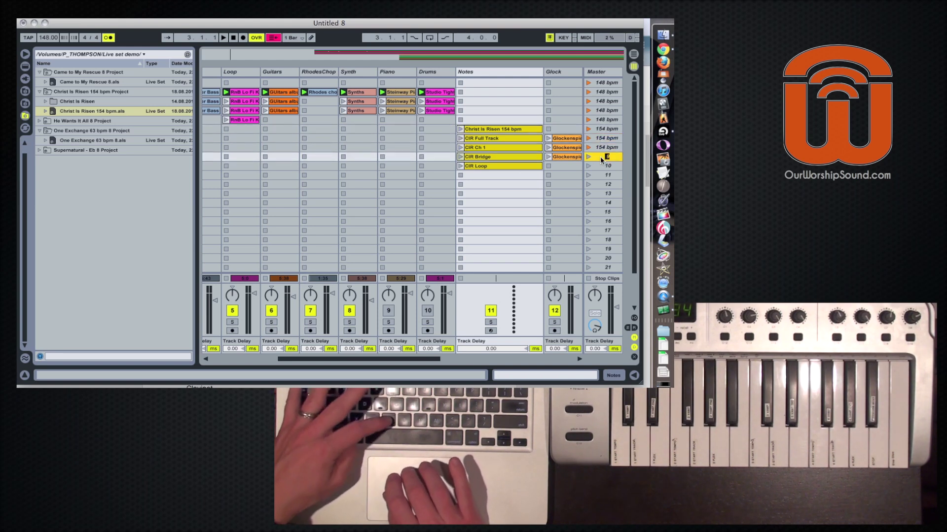
{"action": "key", "text": "Return"}
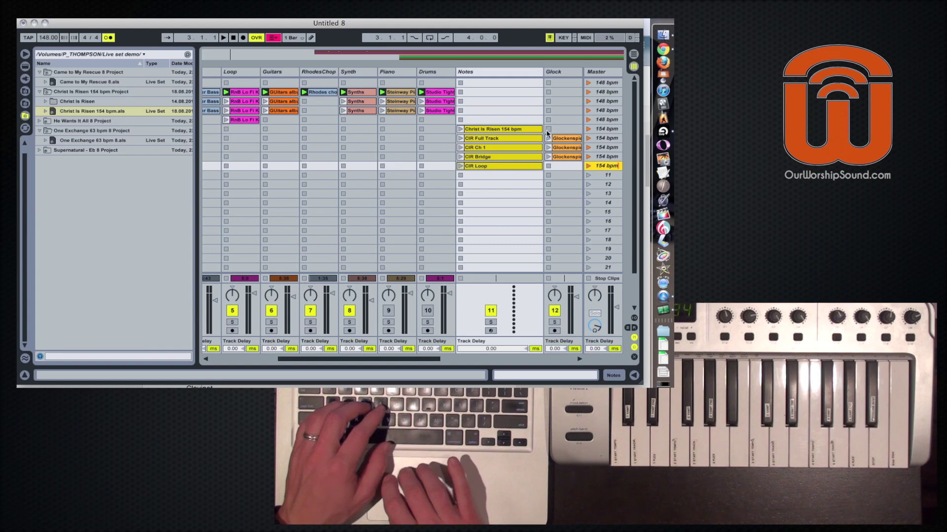
Paste the Christ Is Risen clips into row 6 of the first Notes track.
{"action": "left_click", "coordinate": [531, 131]}
{"action": "left_click", "coordinate": [527, 167]}
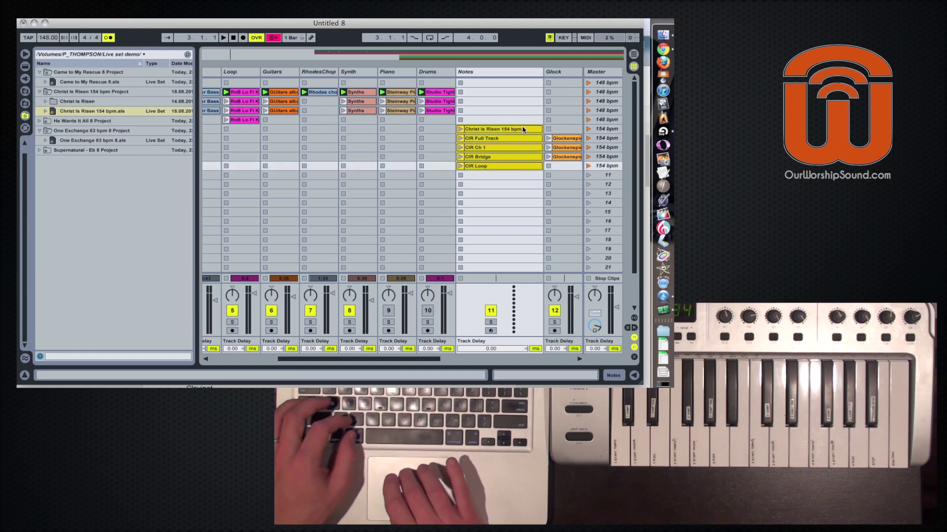
{"action": "scroll", "coordinate": [521, 131], "scroll_direction": "left", "scroll_amount": 5}
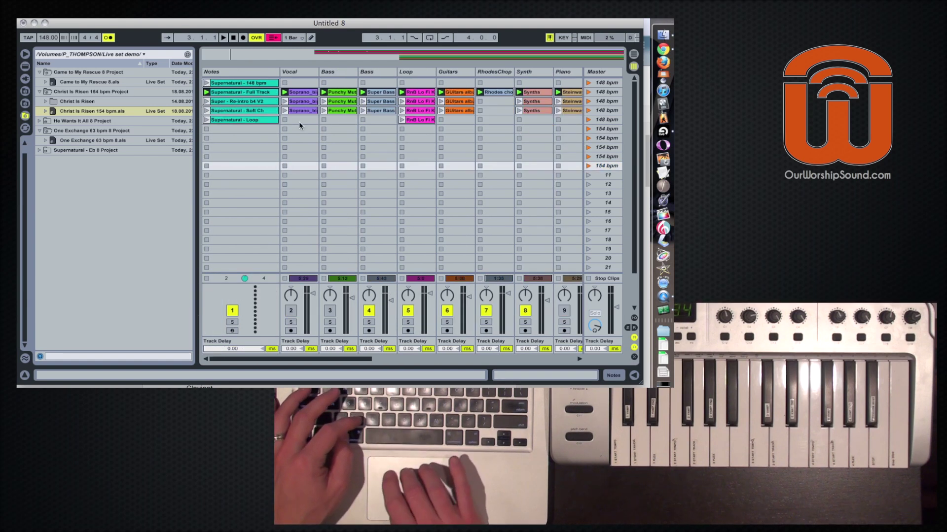
{"action": "left_click", "coordinate": [268, 131]}
{"action": "key", "text": "super+v"}
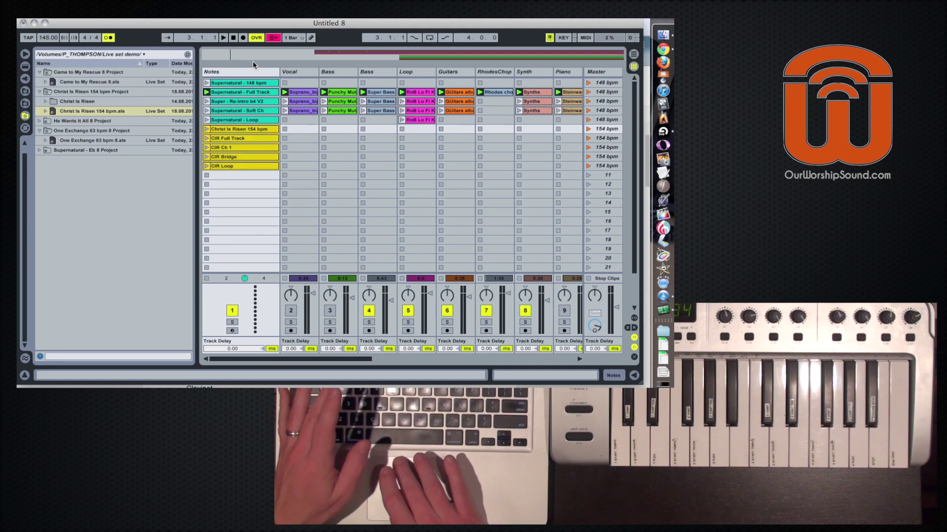
Delete the redundant second Notes track and launch the next 154 bpm scene.
{"action": "scroll", "coordinate": [327, 131], "scroll_direction": "right", "scroll_amount": 8}
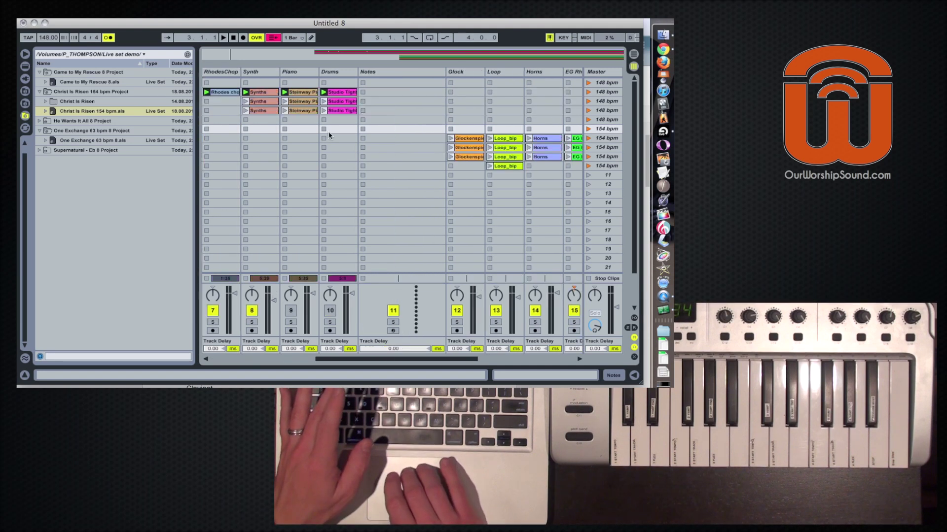
{"action": "left_click", "coordinate": [350, 71]}
{"action": "key", "text": "Delete"}
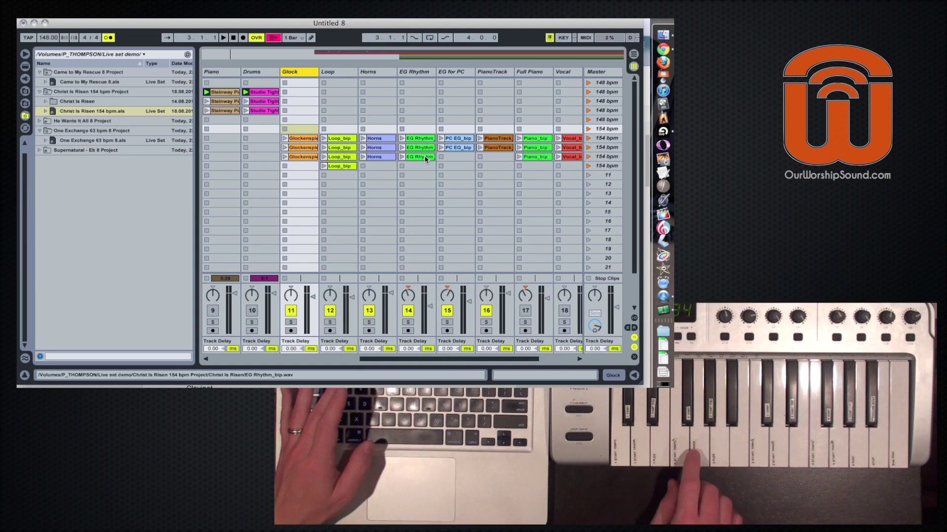
{"action": "key", "text": "Down"}
{"action": "key", "text": "Return"}
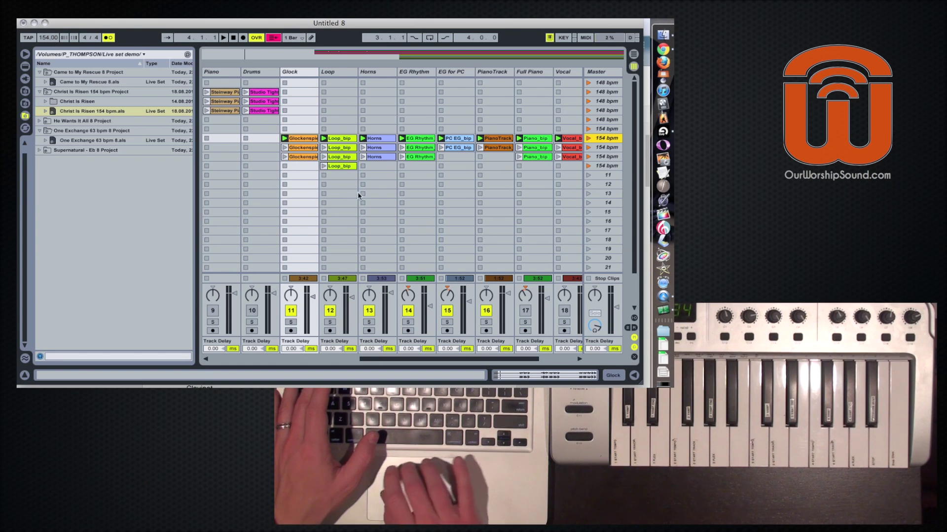
Import the He Wants It All 8.als tracks from the browser after Demo.
{"action": "scroll", "coordinate": [395, 154], "scroll_direction": "right", "scroll_amount": 5}
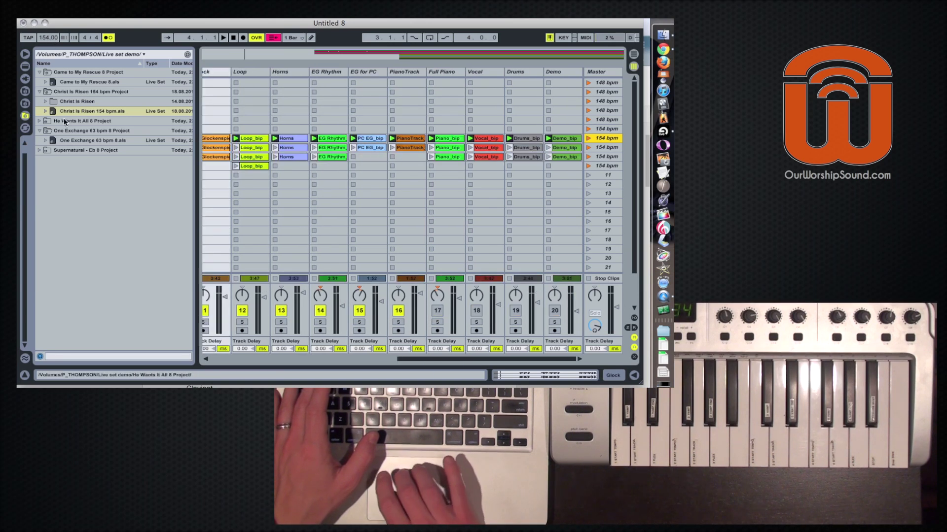
{"action": "left_click", "coordinate": [40, 92]}
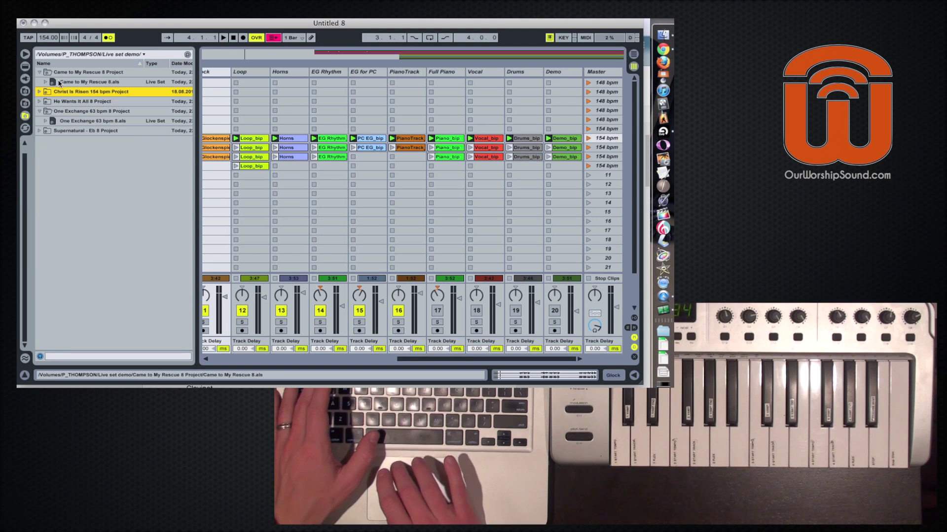
{"action": "left_click", "coordinate": [70, 101]}
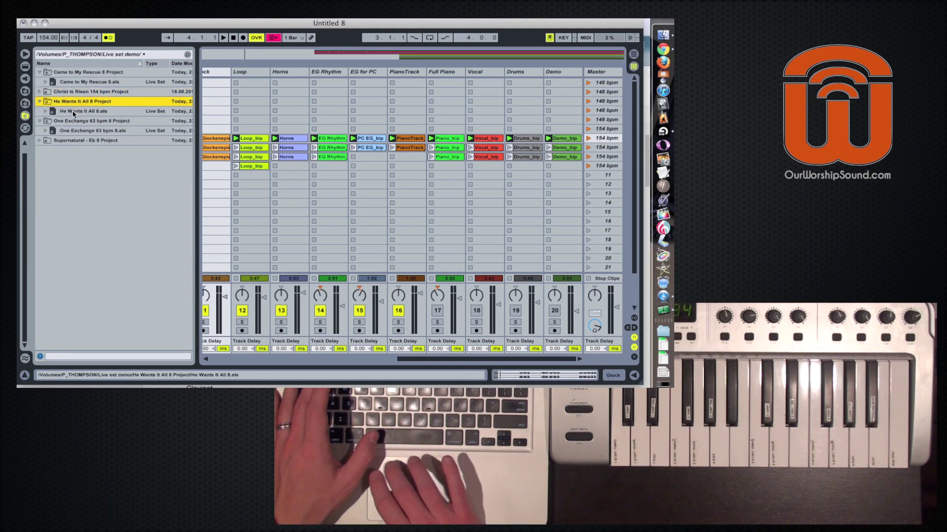
{"action": "left_click", "coordinate": [72, 110]}
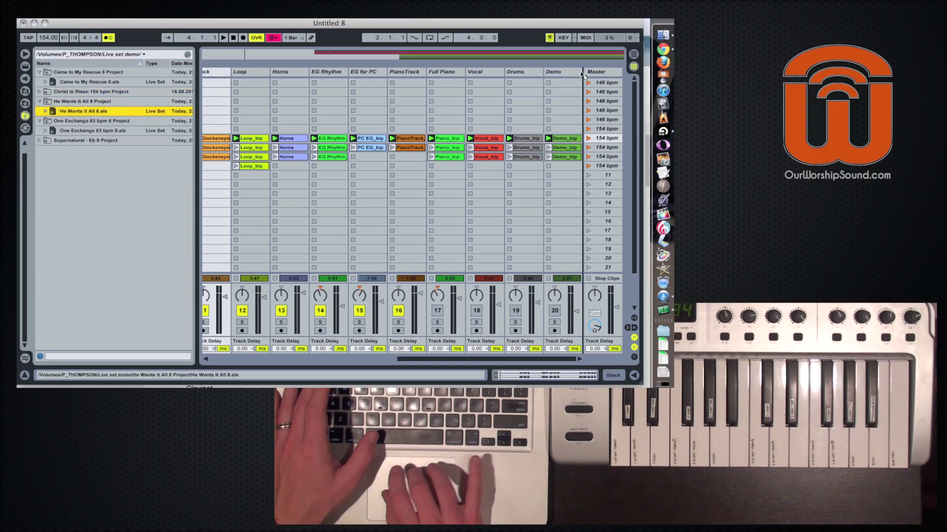
{"action": "left_click_drag", "start_coordinate": [582, 74], "coordinate": [583, 75]}
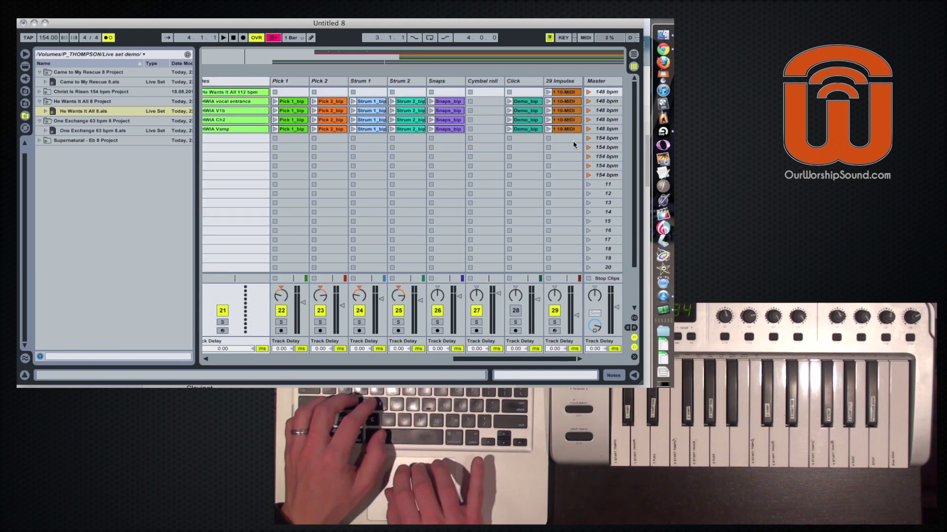
Move the imported clips from scenes 1–5 into scenes 11–15.
{"action": "left_click", "coordinate": [567, 129]}
{"action": "scroll", "coordinate": [429, 158], "scroll_direction": "left", "scroll_amount": 5}
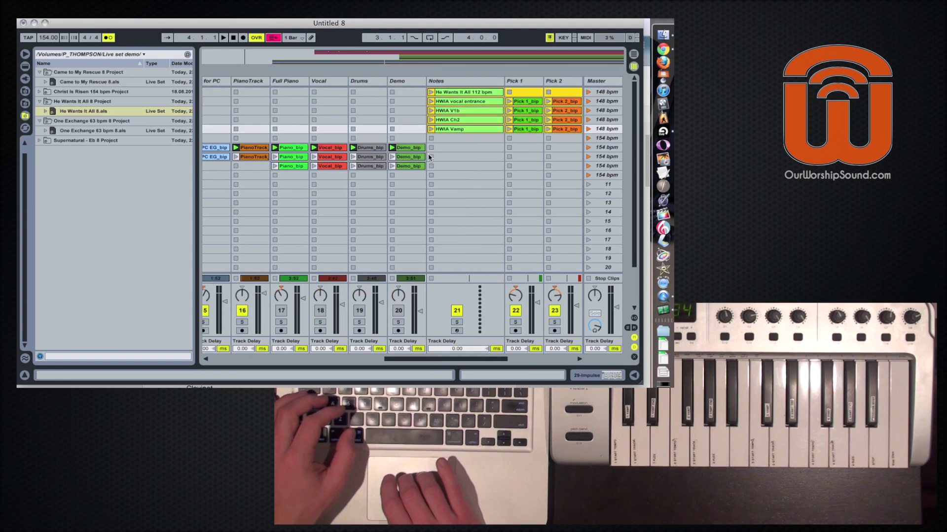
{"action": "scroll", "coordinate": [428, 157], "scroll_direction": "right", "scroll_amount": 2}
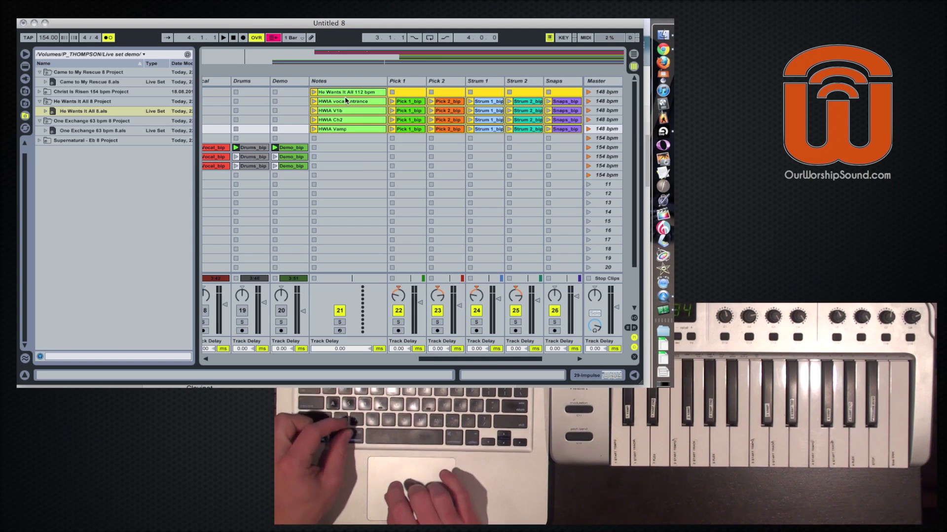
{"action": "key", "text": "super+x"}
{"action": "left_click", "coordinate": [366, 185]}
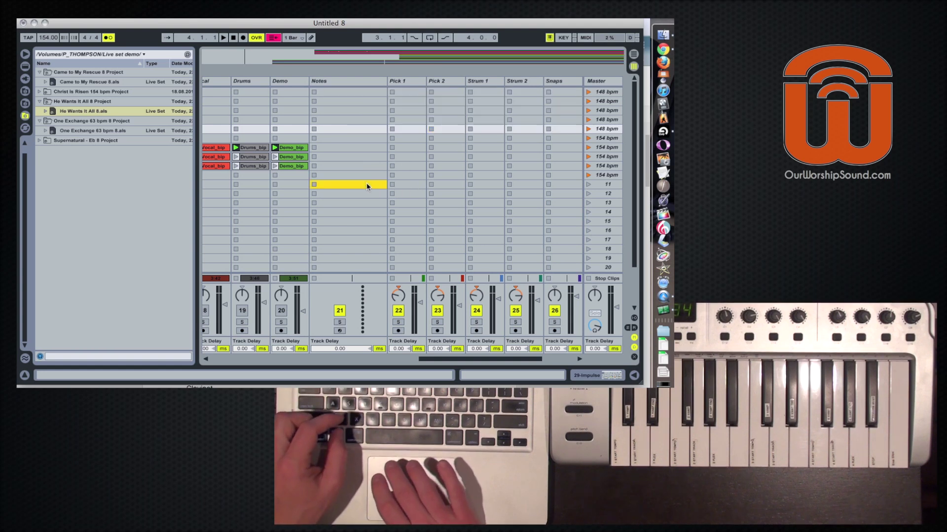
{"action": "key", "text": "super+v"}
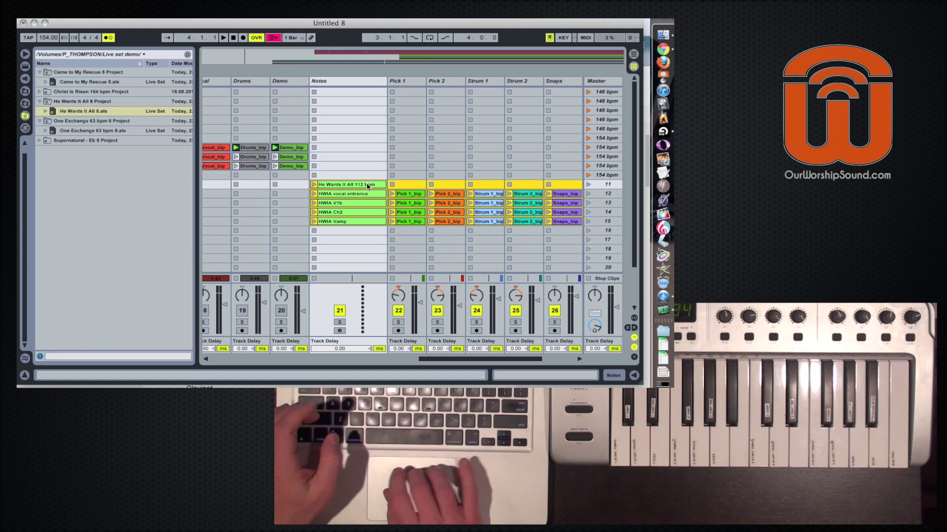
Name scenes 11–15 '112 bpm'.
{"action": "left_click", "coordinate": [611, 184]}
{"action": "key", "text": "super+r"}
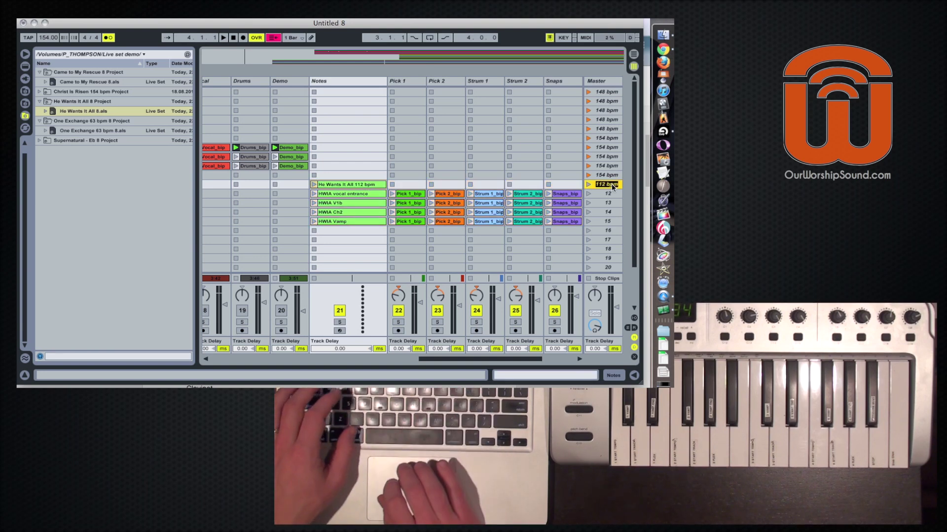
{"action": "key", "text": "Tab"}
{"action": "key", "text": "super+v"}
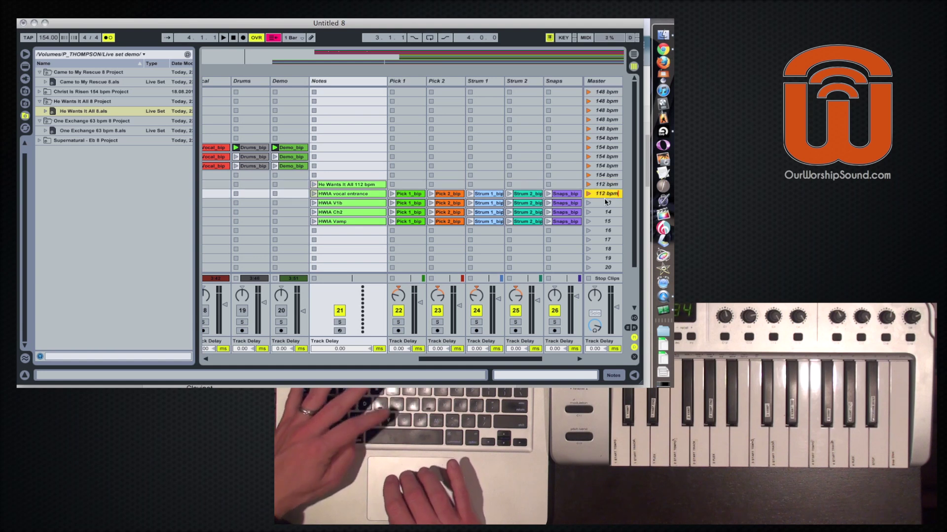
{"action": "key", "text": "Tab"}
{"action": "key", "text": "Tab"}
{"action": "key", "text": "super+v"}
{"action": "key", "text": "Tab"}
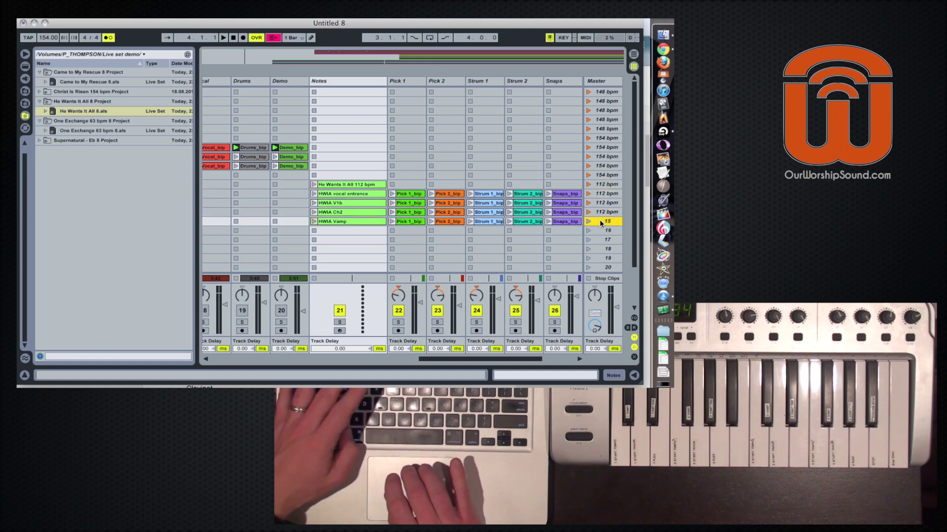
{"action": "left_click", "coordinate": [368, 187]}
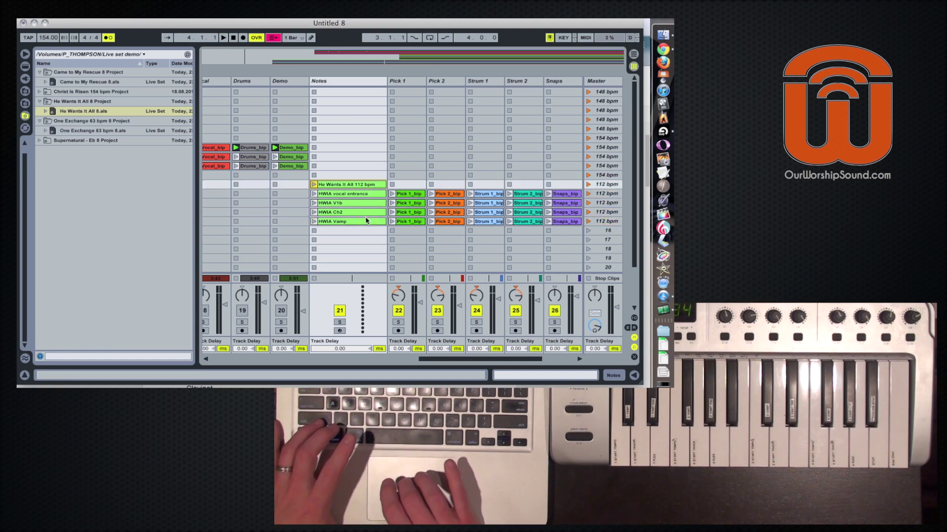
Merge the five note clips into the first Notes track and launch the 112 bpm scene.
{"action": "left_click", "coordinate": [365, 222], "text": "shift"}
{"action": "scroll", "coordinate": [362, 193], "scroll_direction": "left", "scroll_amount": 10}
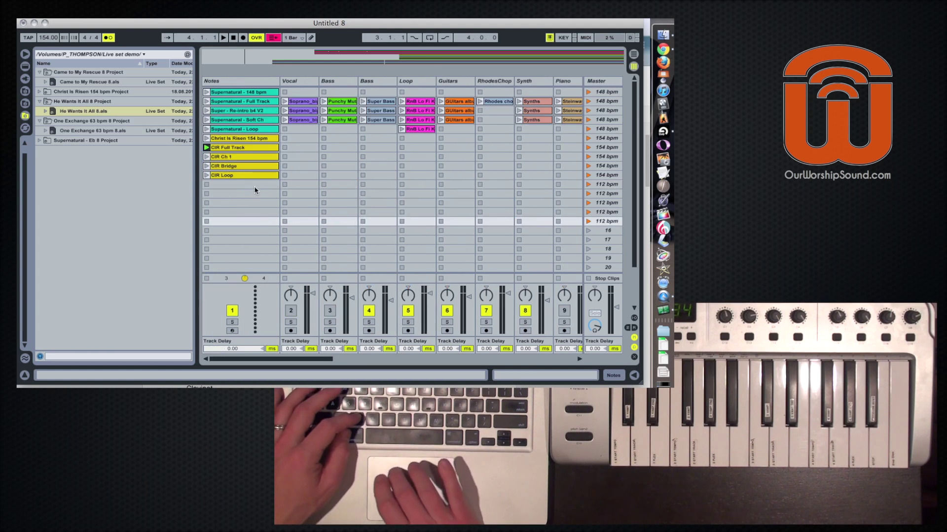
{"action": "left_click", "coordinate": [246, 185]}
{"action": "key", "text": "super+v"}
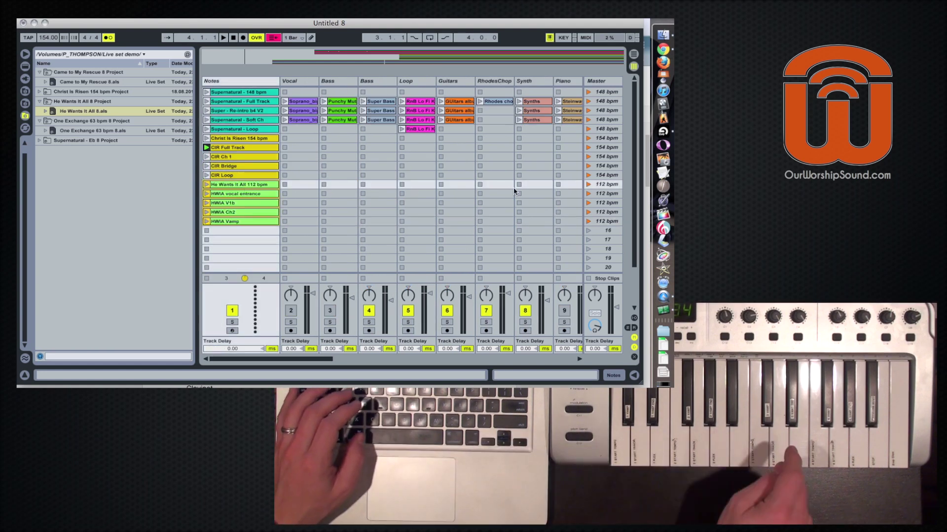
{"action": "key", "text": "Down"}
{"action": "key", "text": "Return"}
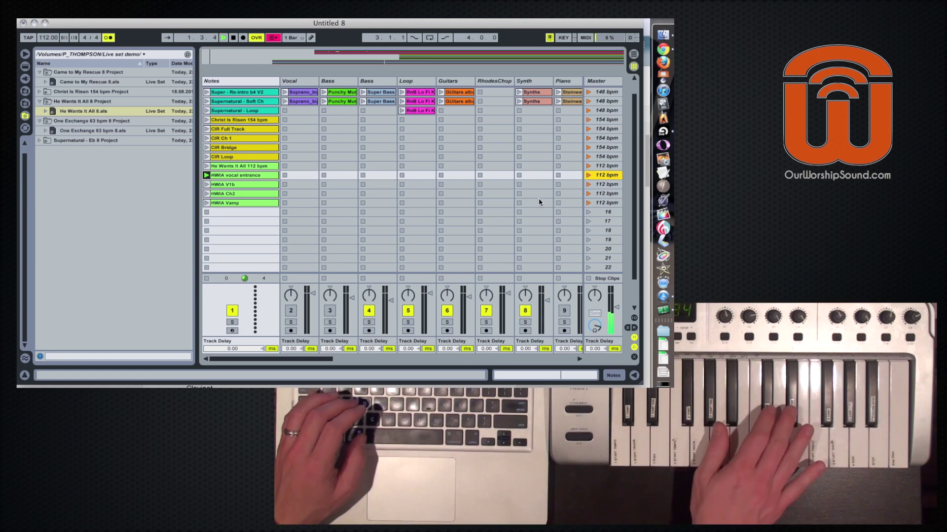
{"action": "key", "text": "Down"}
{"action": "key", "text": "Down"}
Delete the now-empty duplicate Notes track.
{"action": "scroll", "coordinate": [527, 193], "scroll_direction": "right", "scroll_amount": 6}
{"action": "scroll", "coordinate": [527, 197], "scroll_direction": "right", "scroll_amount": 12}
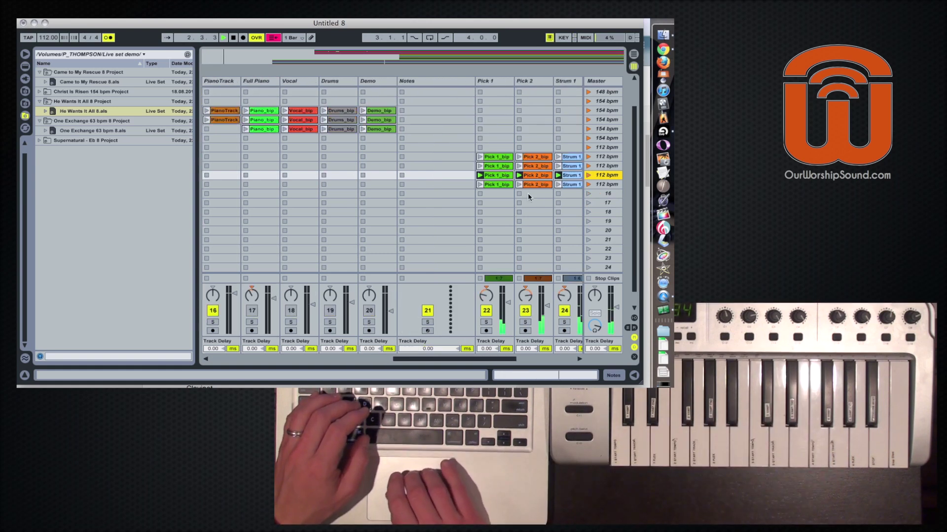
{"action": "left_click", "coordinate": [293, 82]}
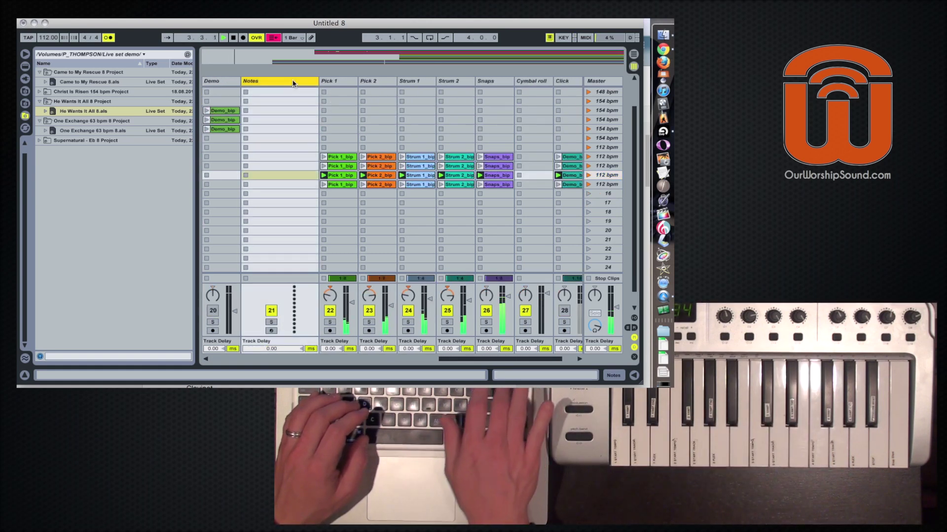
{"action": "key", "text": "Delete"}
Begin saving the set under a new name, then cancel.
{"action": "scroll", "coordinate": [331, 180], "scroll_direction": "left", "scroll_amount": 20}
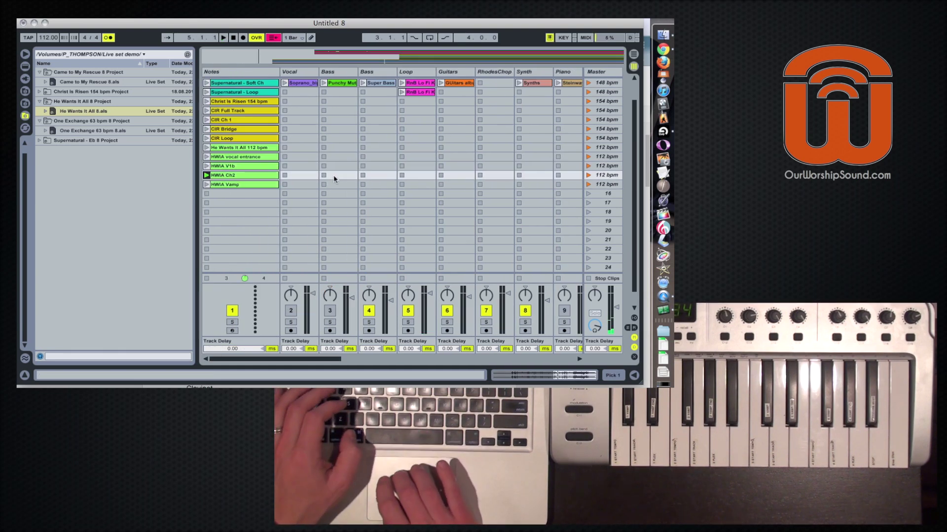
{"action": "key", "text": "super+s"}
{"action": "left_click", "coordinate": [398, 259]}
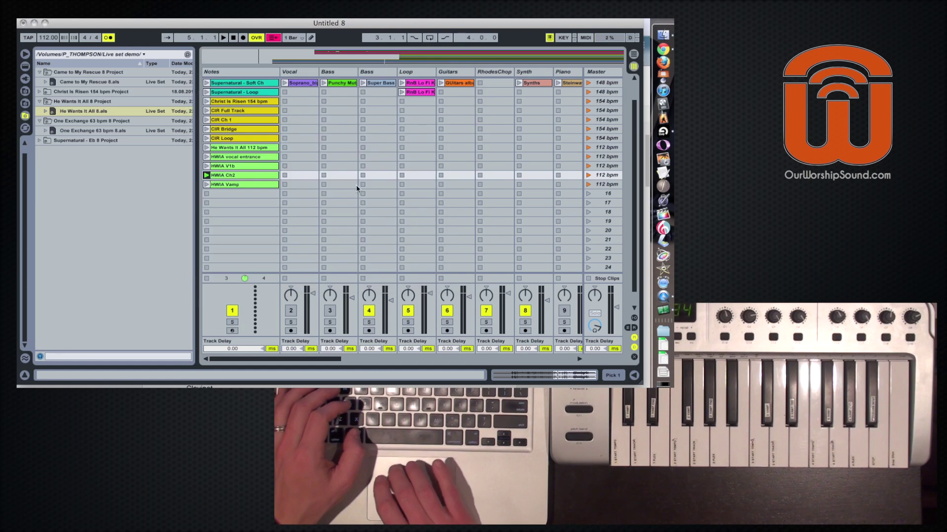
{"action": "scroll", "coordinate": [357, 188], "scroll_direction": "down", "scroll_amount": 2}
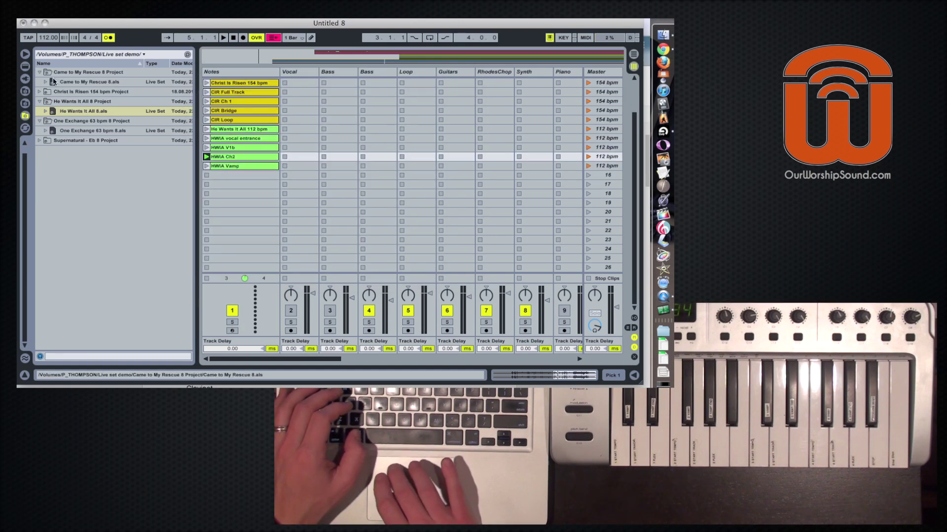
Load the Came to My Rescue 8.als tracks into the set.
{"action": "scroll", "coordinate": [340, 148], "scroll_direction": "right", "scroll_amount": 10}
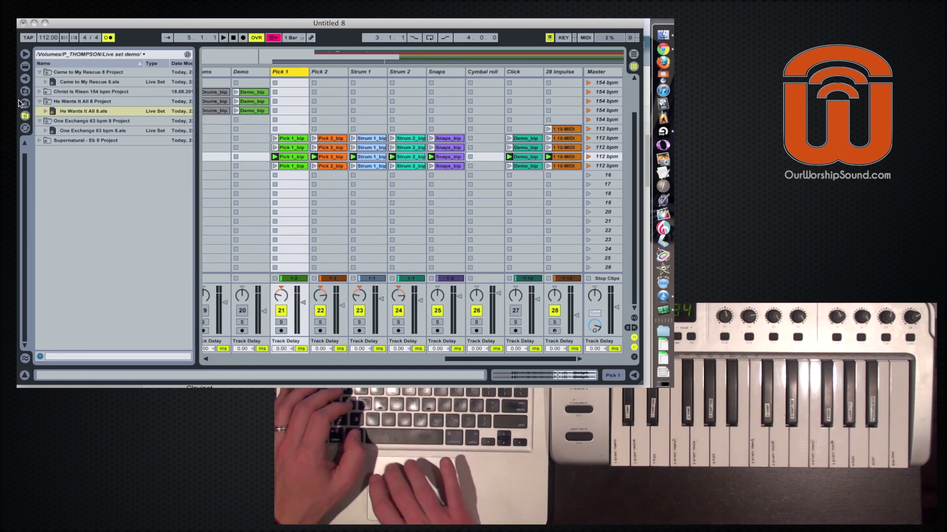
{"action": "left_click", "coordinate": [45, 82]}
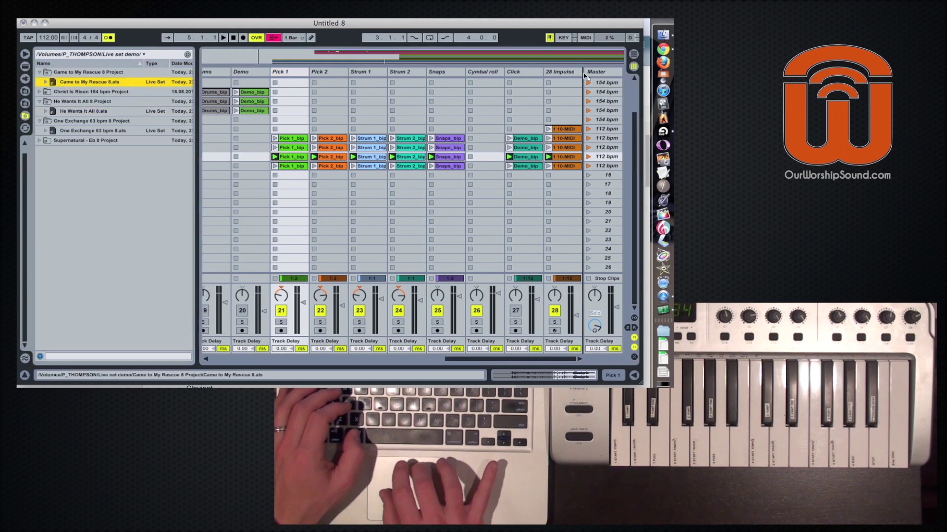
{"action": "key", "text": "Return"}
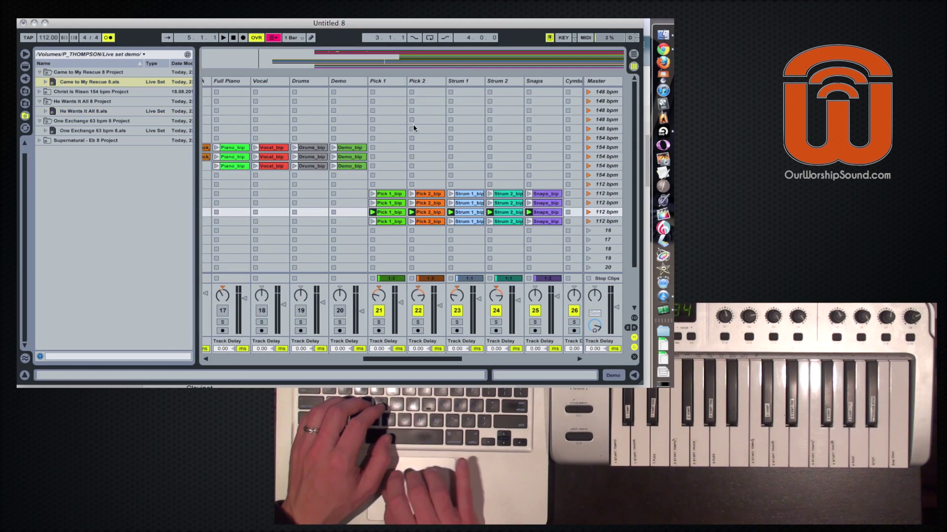
{"action": "left_click", "coordinate": [394, 98]}
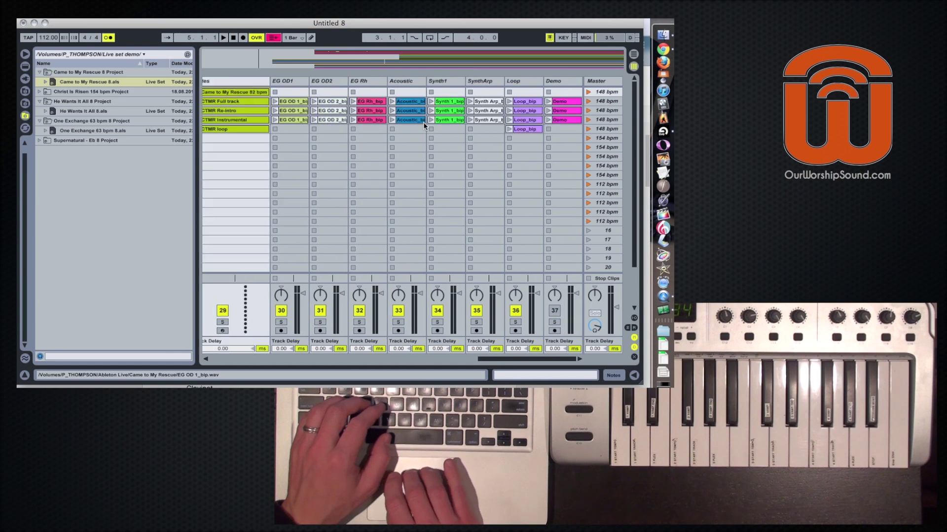
Move the Came to My Rescue clips from scenes 1–5 into scenes 16–20.
{"action": "scroll", "coordinate": [493, 127], "scroll_direction": "right", "scroll_amount": 5}
{"action": "left_click", "coordinate": [563, 129]}
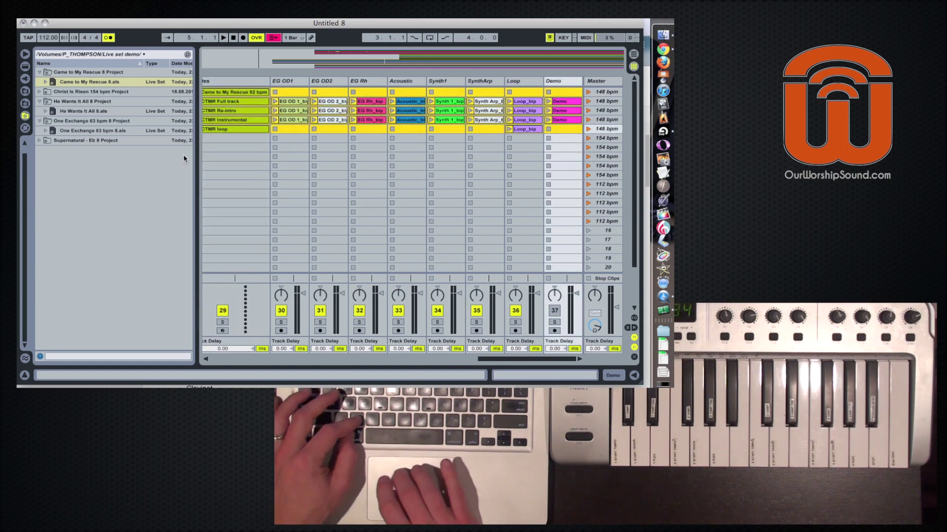
{"action": "key", "text": "super+z"}
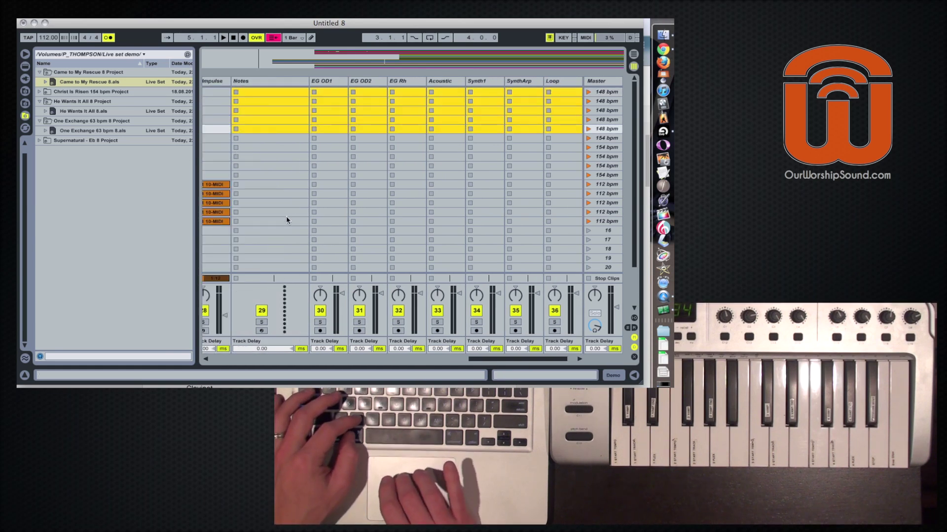
{"action": "left_click", "coordinate": [285, 231]}
{"action": "key", "text": "super+v"}
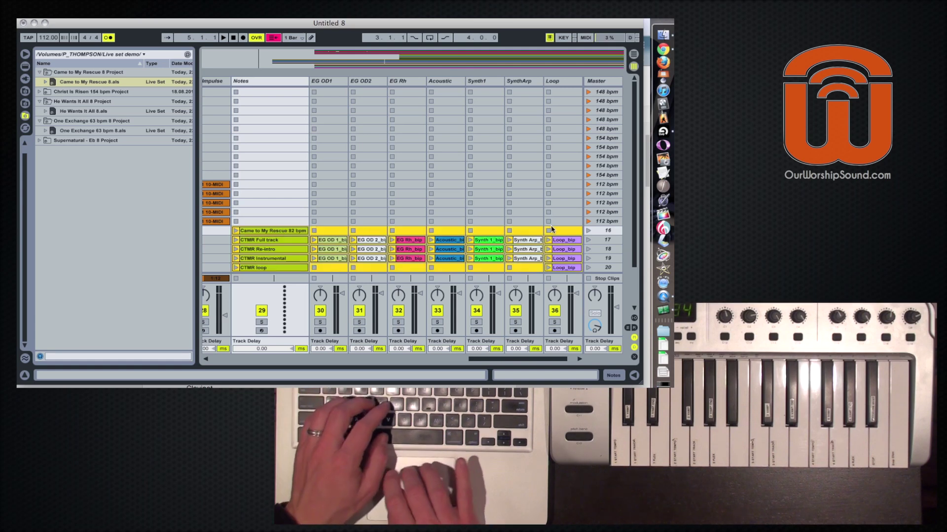
Name scenes 16–20 '82 bpm'.
{"action": "left_click", "coordinate": [599, 229]}
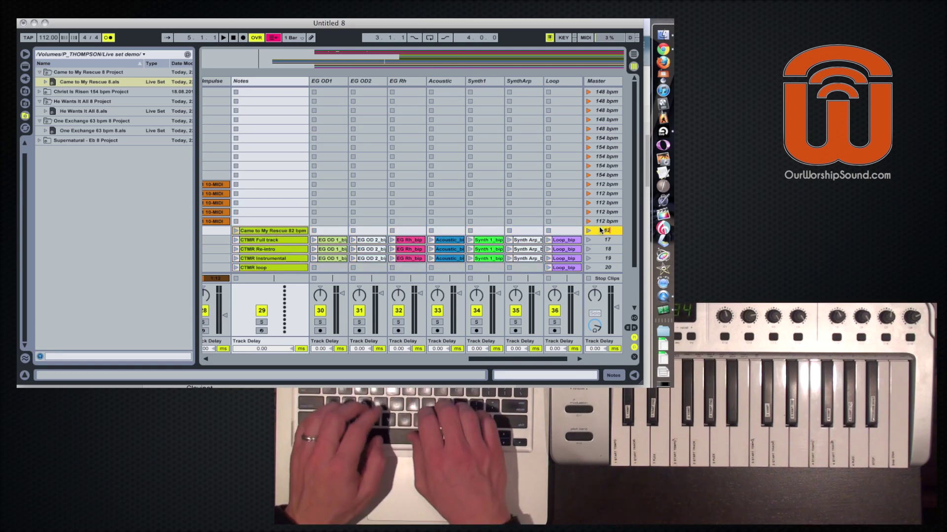
{"action": "type", "text": "82 bpm"}
{"action": "key", "text": "Tab"}
{"action": "type", "text": "82 bpm"}
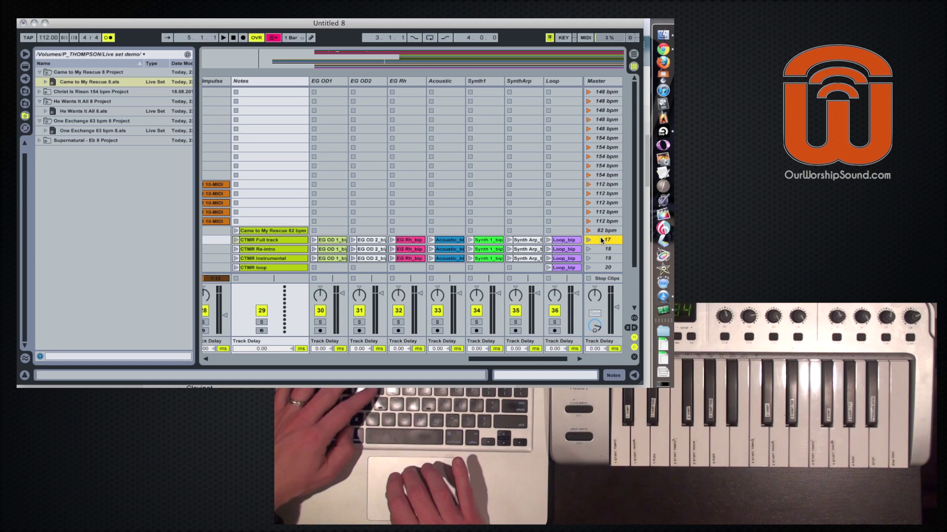
{"action": "key", "text": "Tab"}
{"action": "type", "text": "82 bpm"}
{"action": "key", "text": "Tab"}
{"action": "type", "text": "82 bpm"}
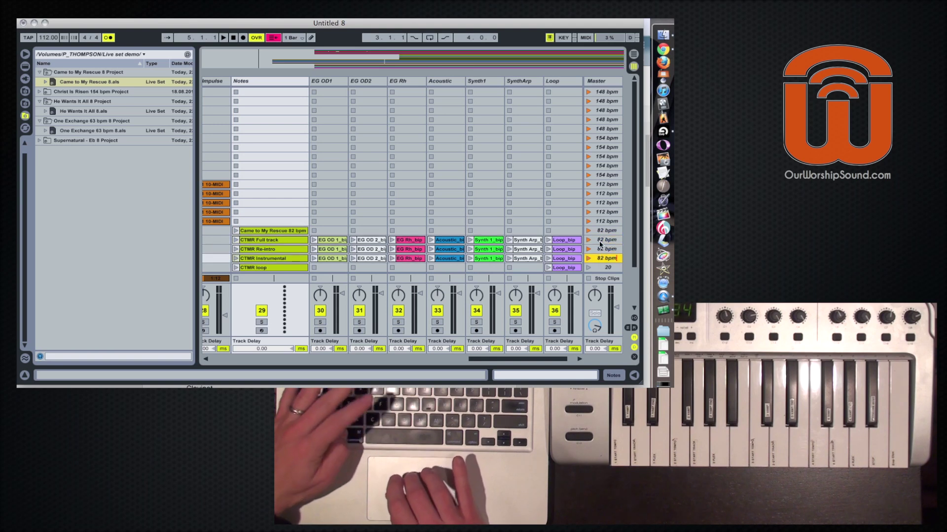
{"action": "key", "text": "Tab"}
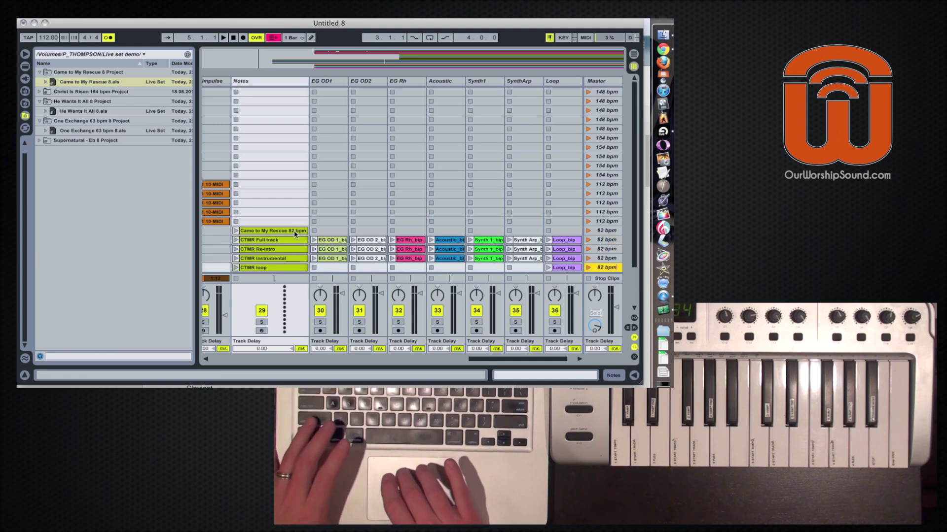
{"action": "left_click", "coordinate": [295, 232]}
Select the Came to My Rescue note clips and target the first 82 bpm slot in the main Notes track.
{"action": "left_click", "coordinate": [291, 269]}
{"action": "left_click", "coordinate": [289, 232], "text": "shift"}
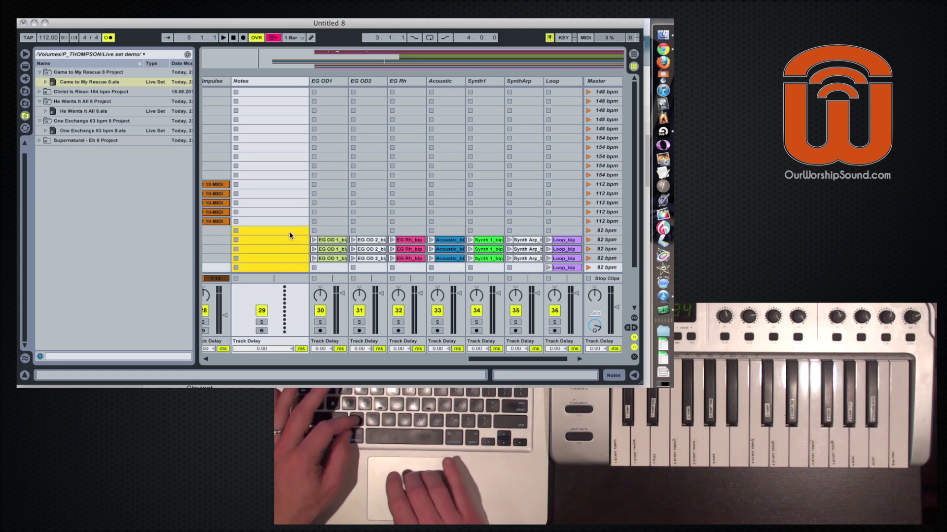
{"action": "scroll", "coordinate": [281, 232], "scroll_direction": "left", "scroll_amount": 10}
{"action": "left_click", "coordinate": [249, 232]}
Paste the Came to My Rescue note clips into the main Notes track's first 82 bpm slot.
{"action": "key", "text": "ctrl+v"}
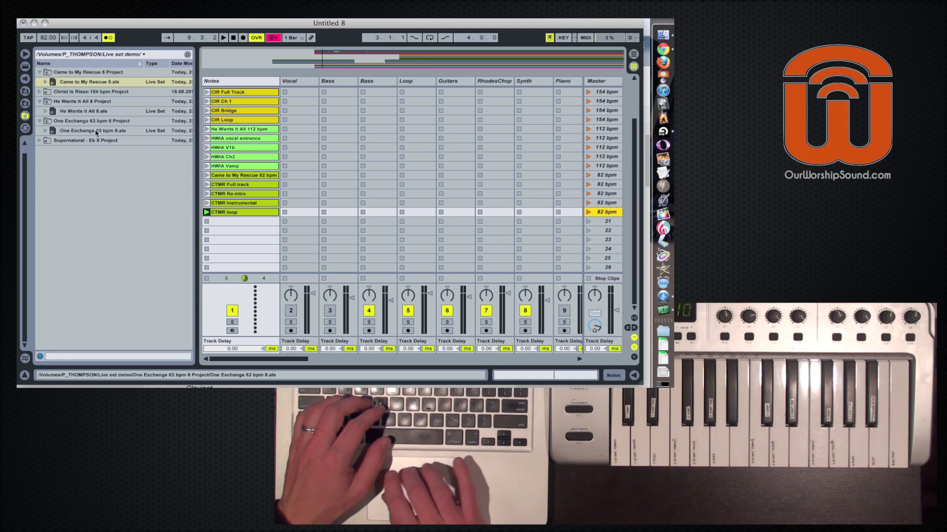
Import One Exchange 63 bpm 8.als into the session.
{"action": "left_click", "coordinate": [68, 132]}
{"action": "left_click_drag", "start_coordinate": [209, 136], "coordinate": [351, 133]}
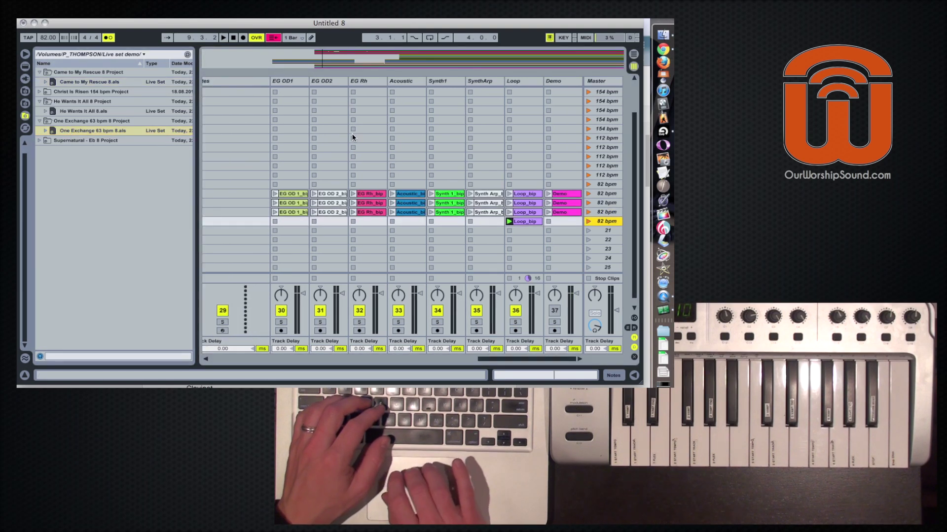
{"action": "left_click_drag", "start_coordinate": [118, 129], "coordinate": [582, 86]}
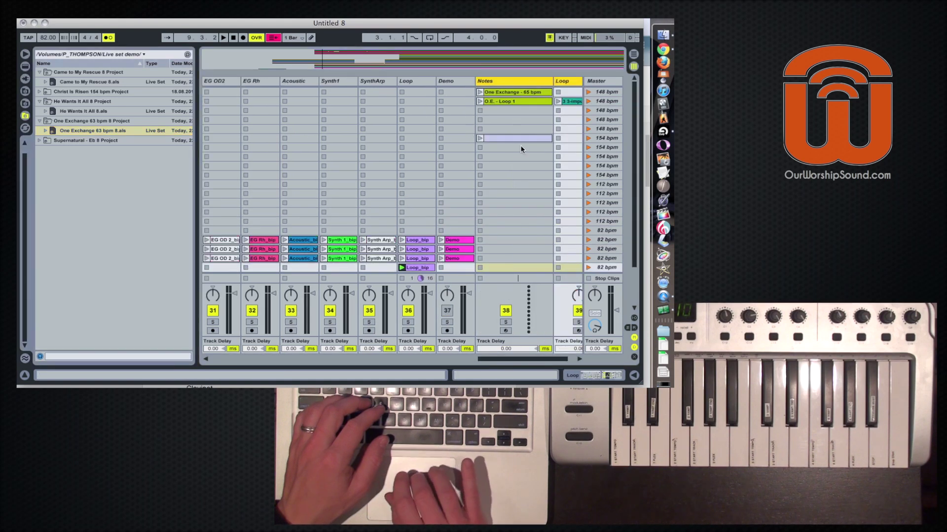
Move the One Exchange note and loop clips into scenes 21–22.
{"action": "left_click", "coordinate": [520, 139]}
{"action": "scroll", "coordinate": [520, 140], "scroll_direction": "right", "scroll_amount": 2}
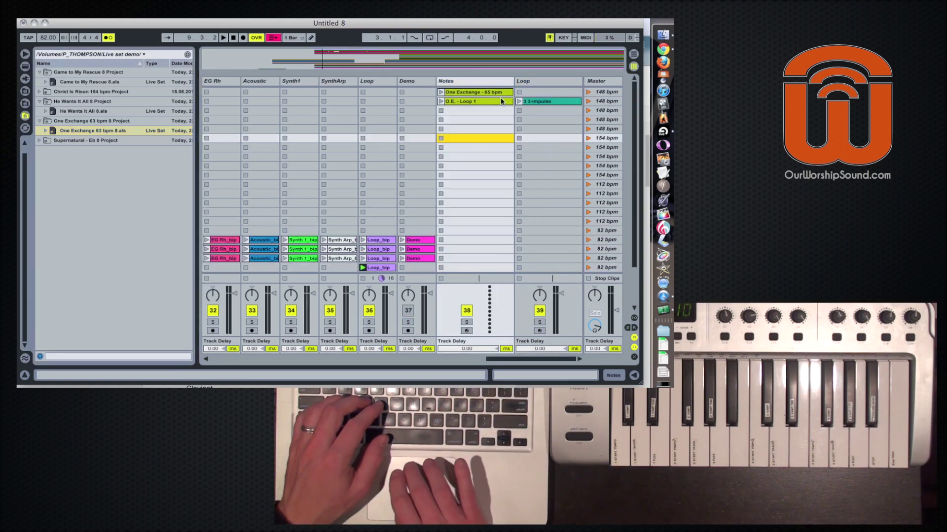
{"action": "left_click_drag", "start_coordinate": [501, 98], "coordinate": [529, 102]}
{"action": "key", "text": "Delete"}
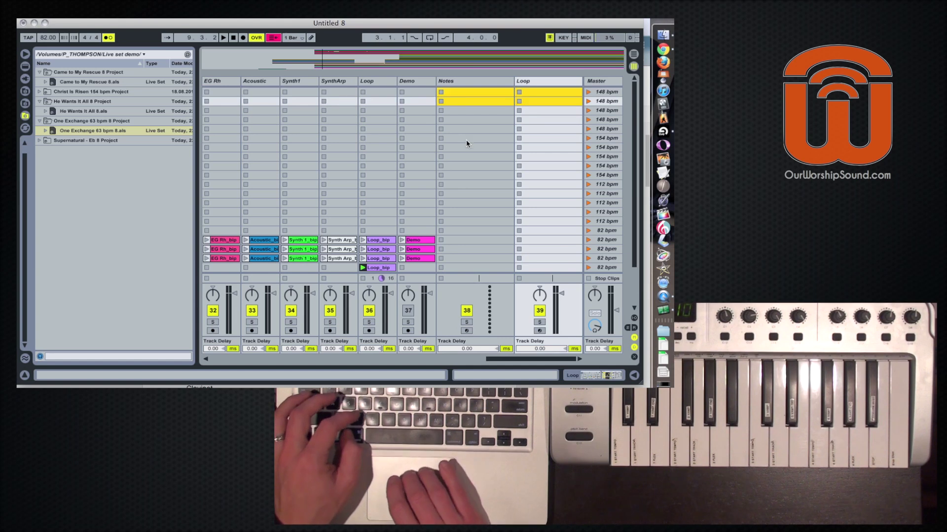
{"action": "key", "text": "Delete"}
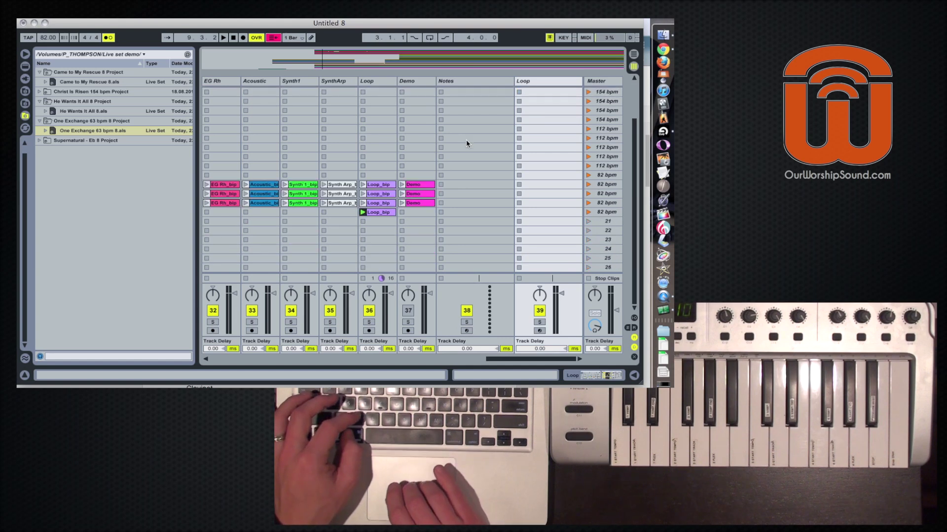
{"action": "left_click", "coordinate": [483, 222]}
{"action": "key", "text": "super+v"}
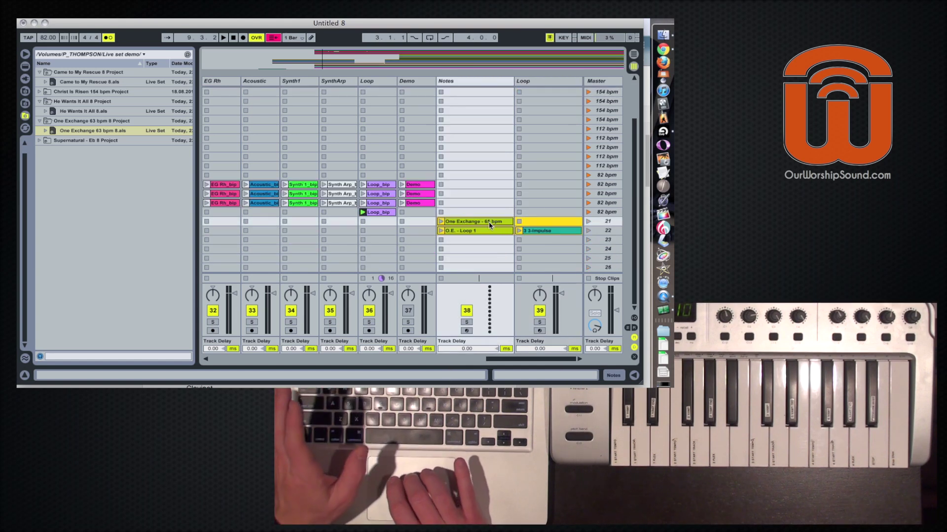
Name scenes 21 and 22 '65 bpm'.
{"action": "left_click", "coordinate": [489, 203]}
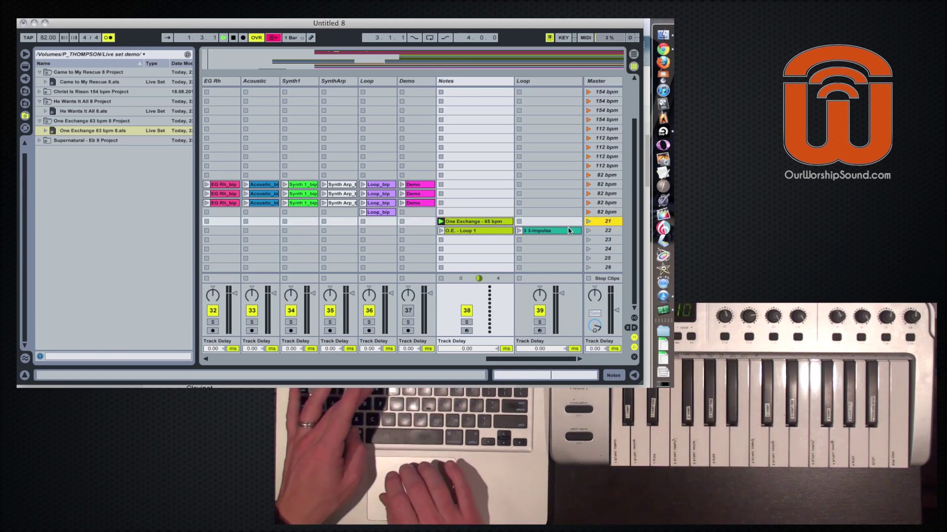
{"action": "key", "text": "super+r"}
{"action": "type", "text": "65 b"}
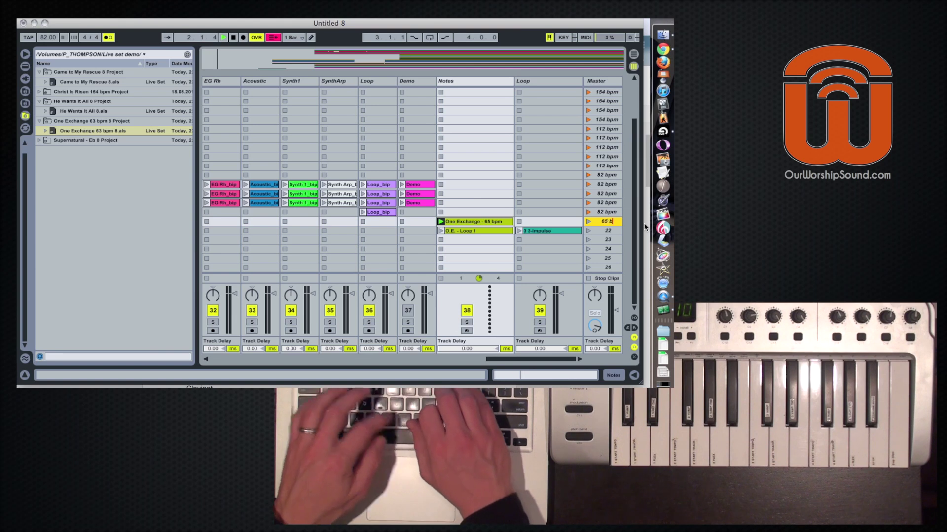
{"action": "type", "text": "pm"}
{"action": "key", "text": "Return"}
{"action": "left_click", "coordinate": [610, 232]}
{"action": "key", "text": "super+r"}
{"action": "type", "text": "65 bpm"}
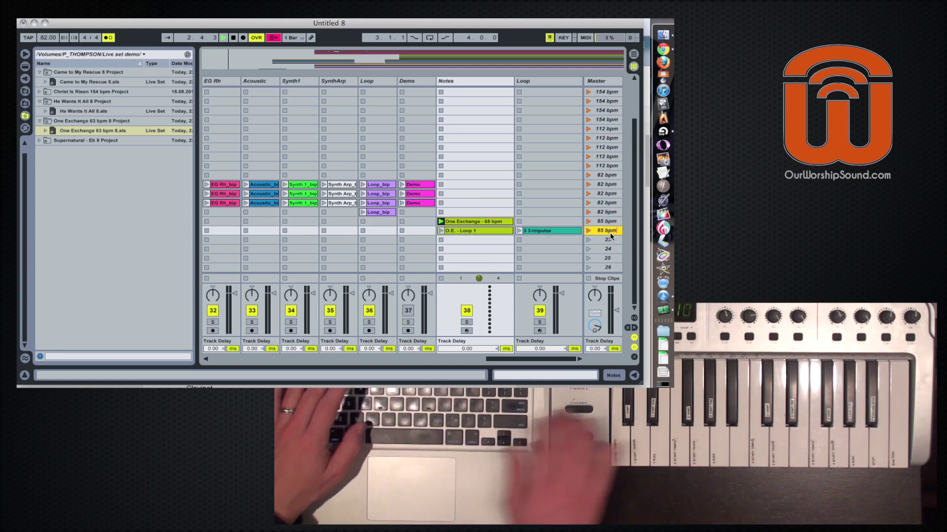
{"action": "key", "text": "Return"}
Launch scene 21 at 65 bpm, then the One Exchange loop scene.
{"action": "key", "text": "Up"}
{"action": "key", "text": "Return"}
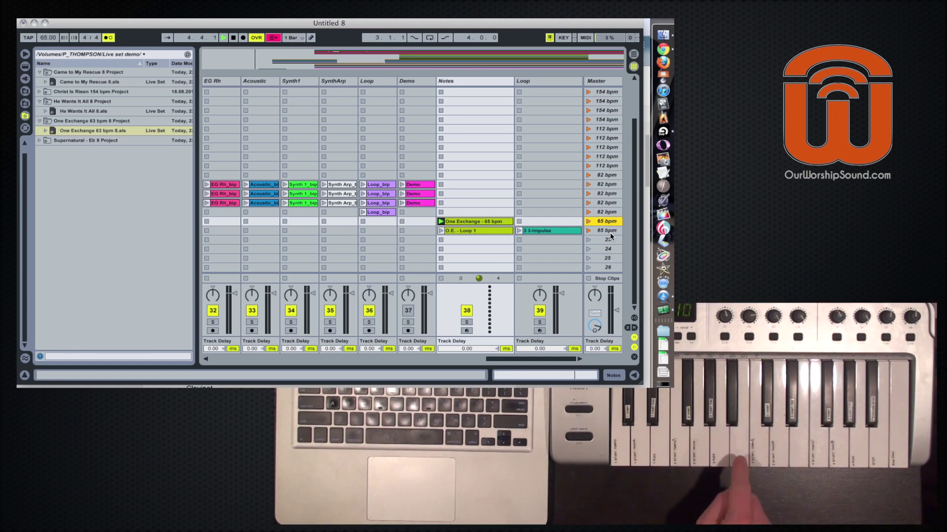
{"action": "key", "text": "Down"}
{"action": "key", "text": "Return"}
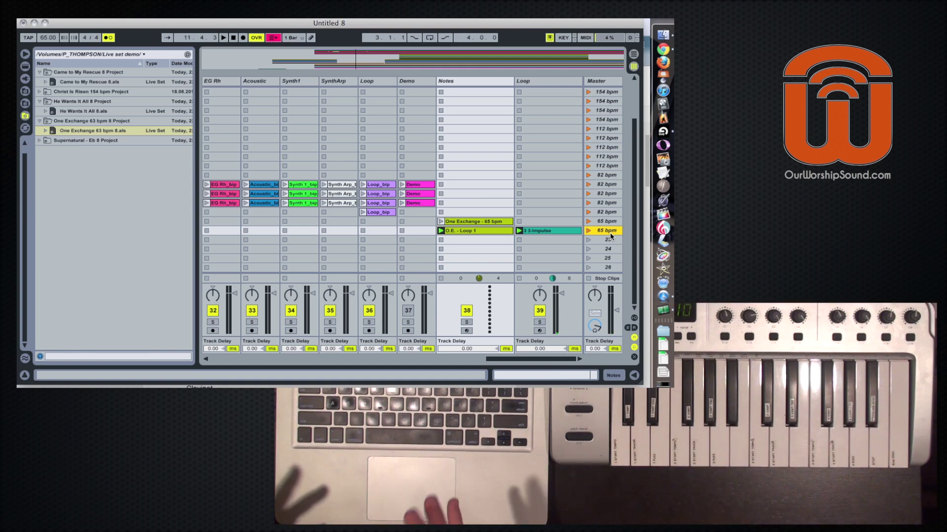
{"action": "scroll", "coordinate": [501, 119], "scroll_direction": "left", "scroll_amount": 10}
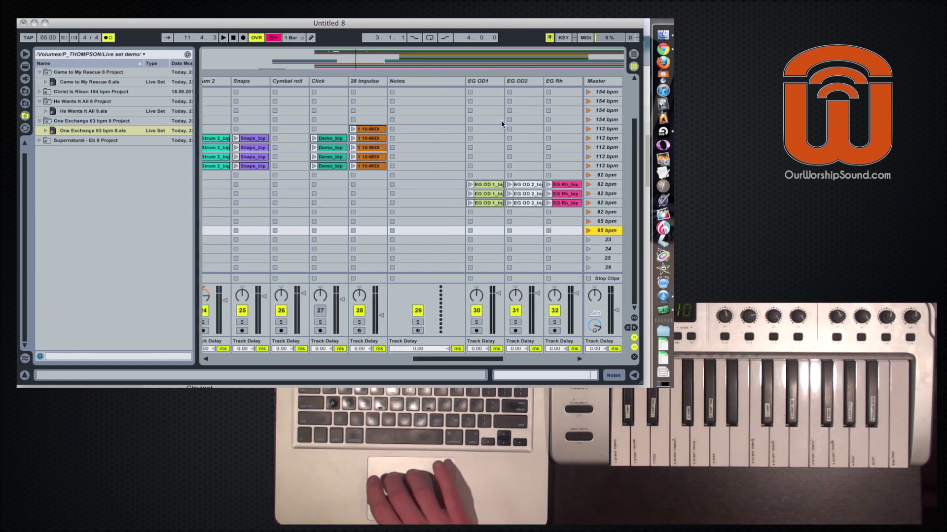
{"action": "scroll", "coordinate": [501, 120], "scroll_direction": "up", "scroll_amount": 3}
{"action": "scroll", "coordinate": [501, 119], "scroll_direction": "right", "scroll_amount": 10}
{"action": "scroll", "coordinate": [501, 119], "scroll_direction": "down", "scroll_amount": 3}
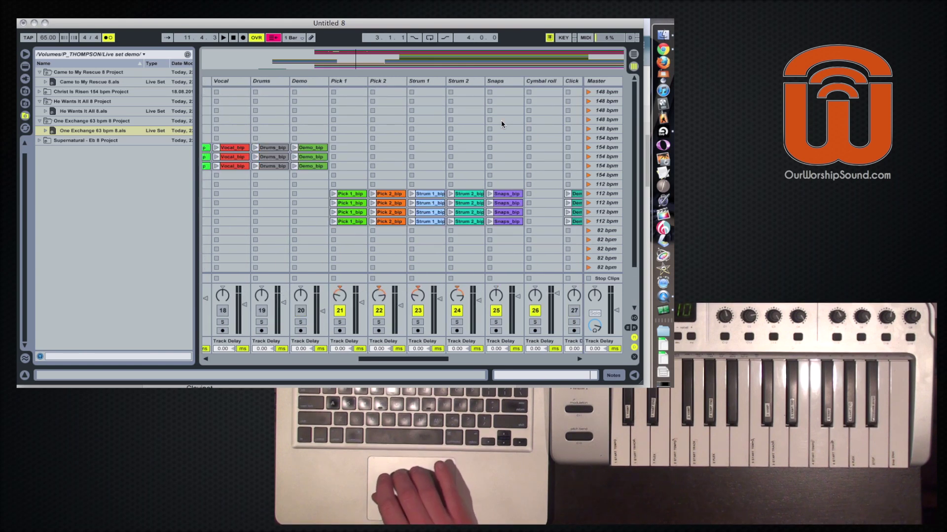
{"action": "scroll", "coordinate": [501, 125], "scroll_direction": "right", "scroll_amount": 1}
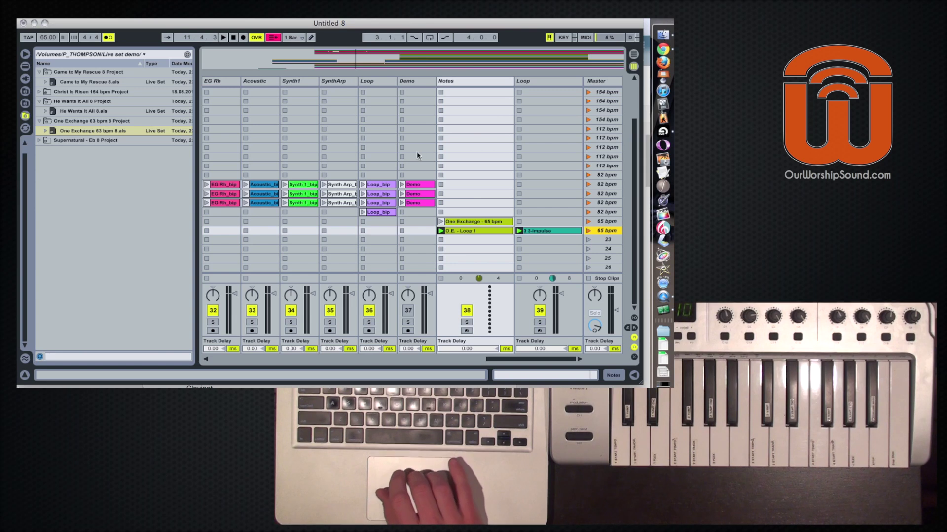
{"action": "scroll", "coordinate": [417, 155], "scroll_direction": "left", "scroll_amount": 4}
{"action": "scroll", "coordinate": [363, 151], "scroll_direction": "left", "scroll_amount": 10}
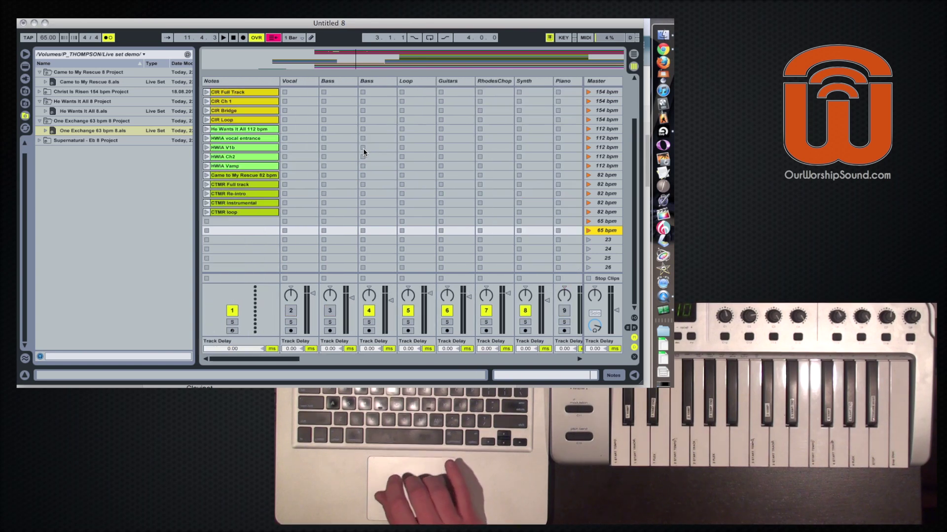
{"action": "key", "text": "Tab"}
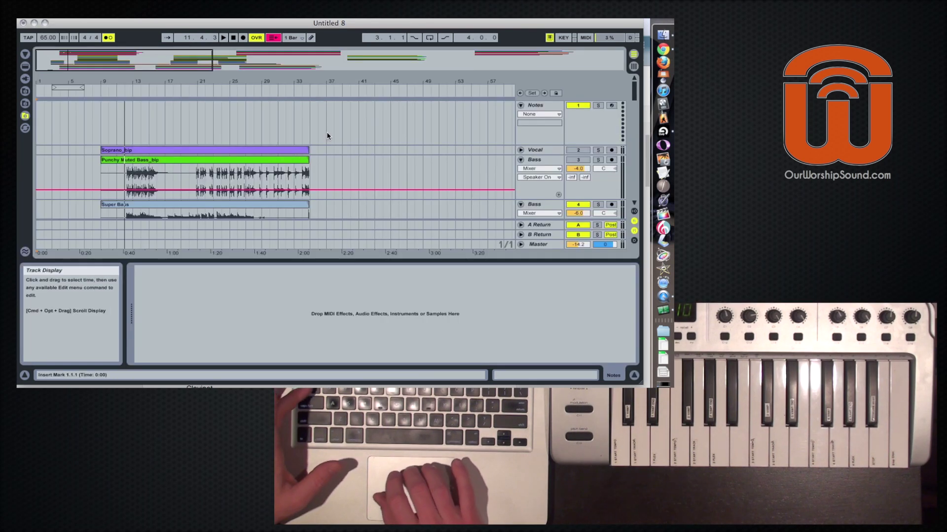
{"action": "scroll", "coordinate": [322, 137], "scroll_direction": "down", "scroll_amount": 5}
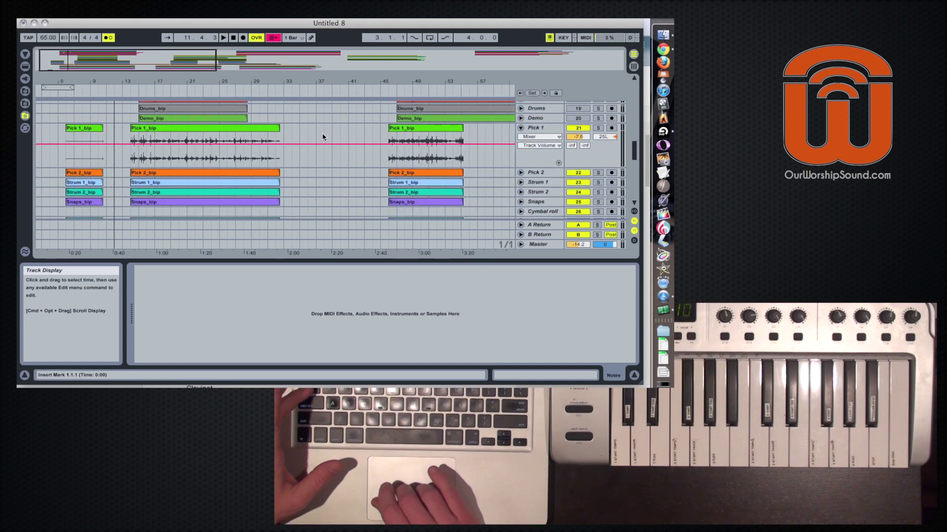
{"action": "key", "text": "Tab"}
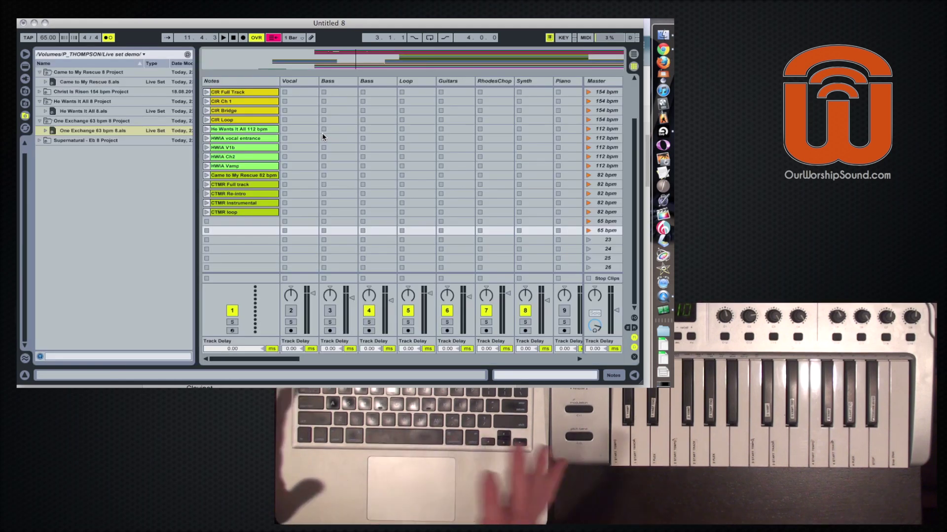